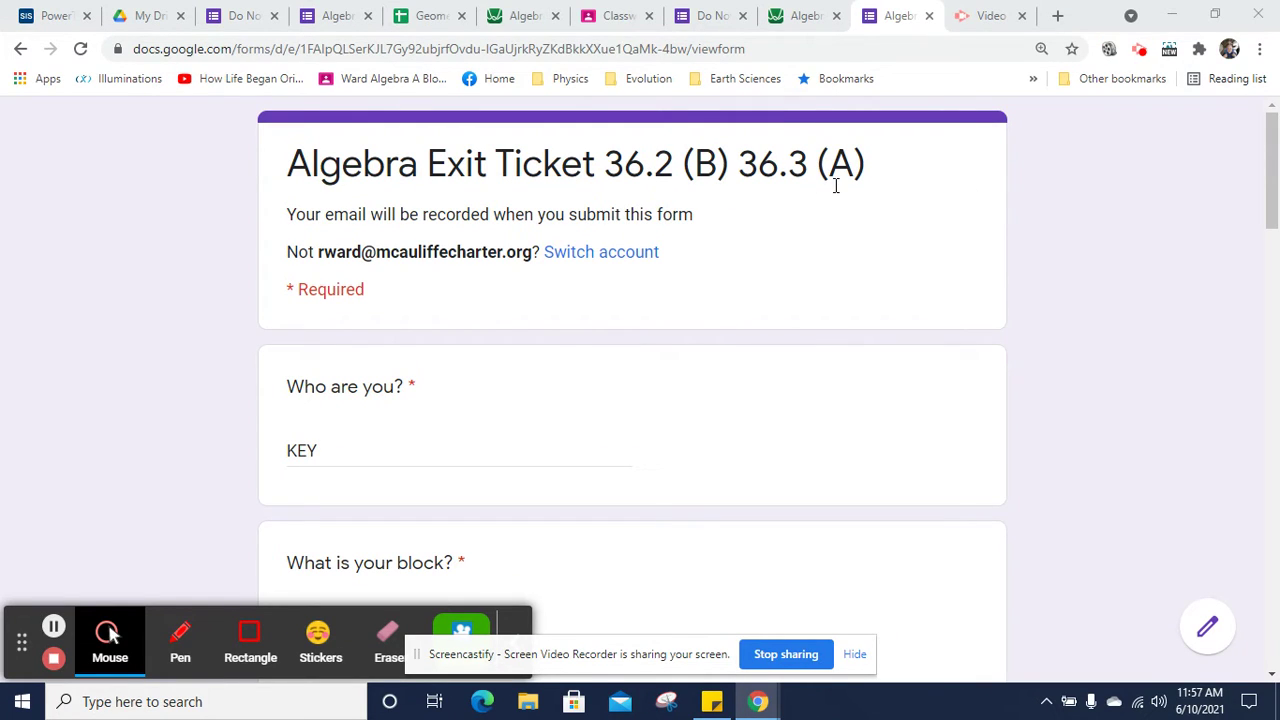
# Step: Choose block A for 'What is your block?' on the exit ticket
pyautogui.click(162, 262)
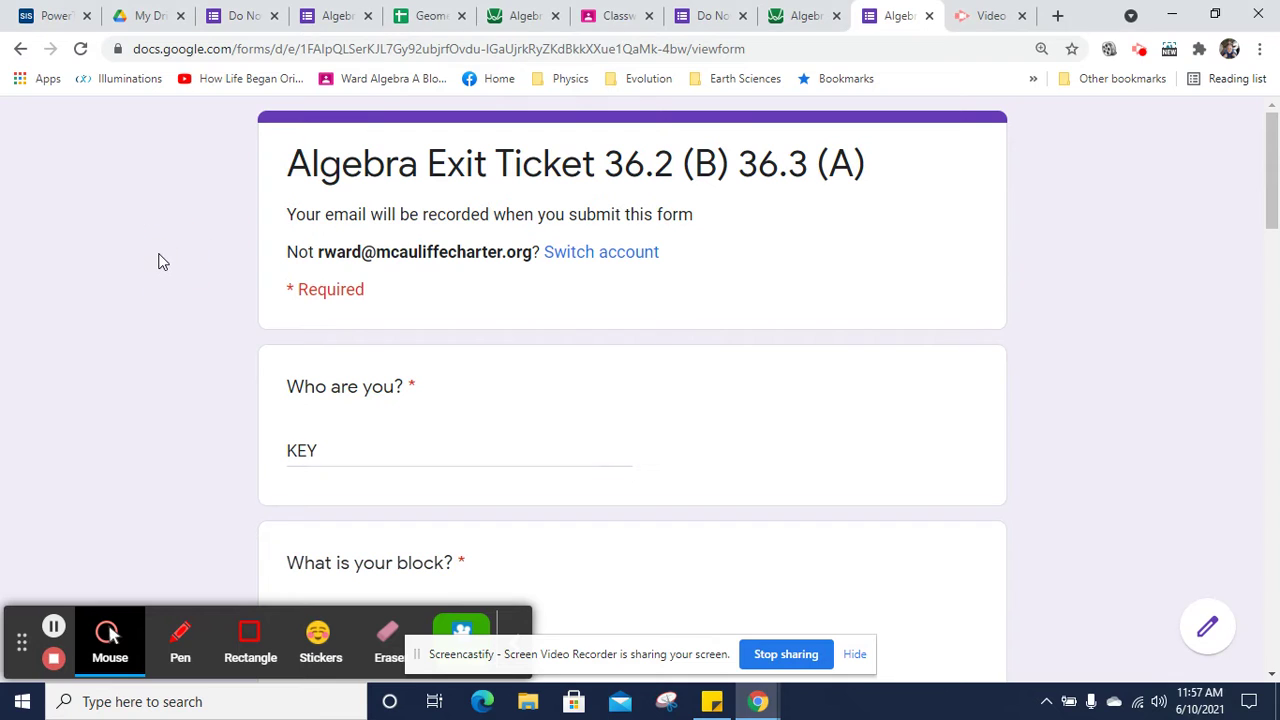
pyautogui.scroll(-2, 162, 262)
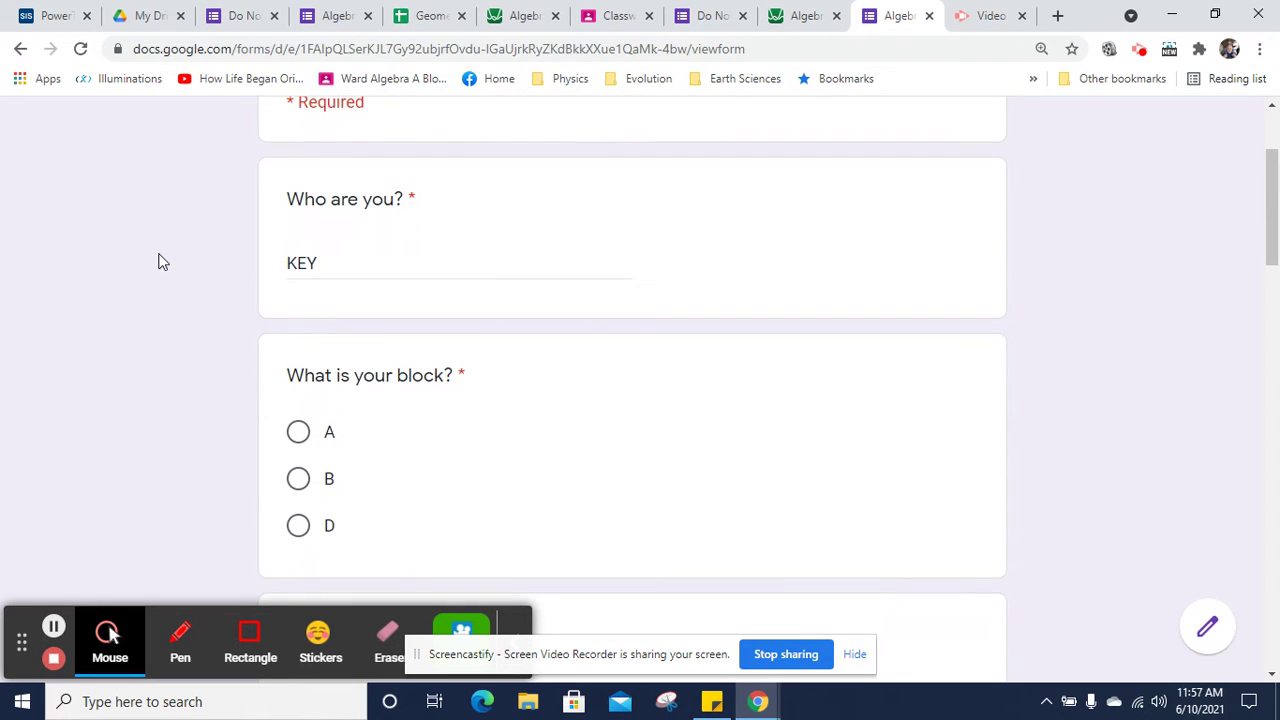
pyautogui.click(297, 433)
pyautogui.click(222, 432)
pyautogui.scroll(-3, 224, 434)
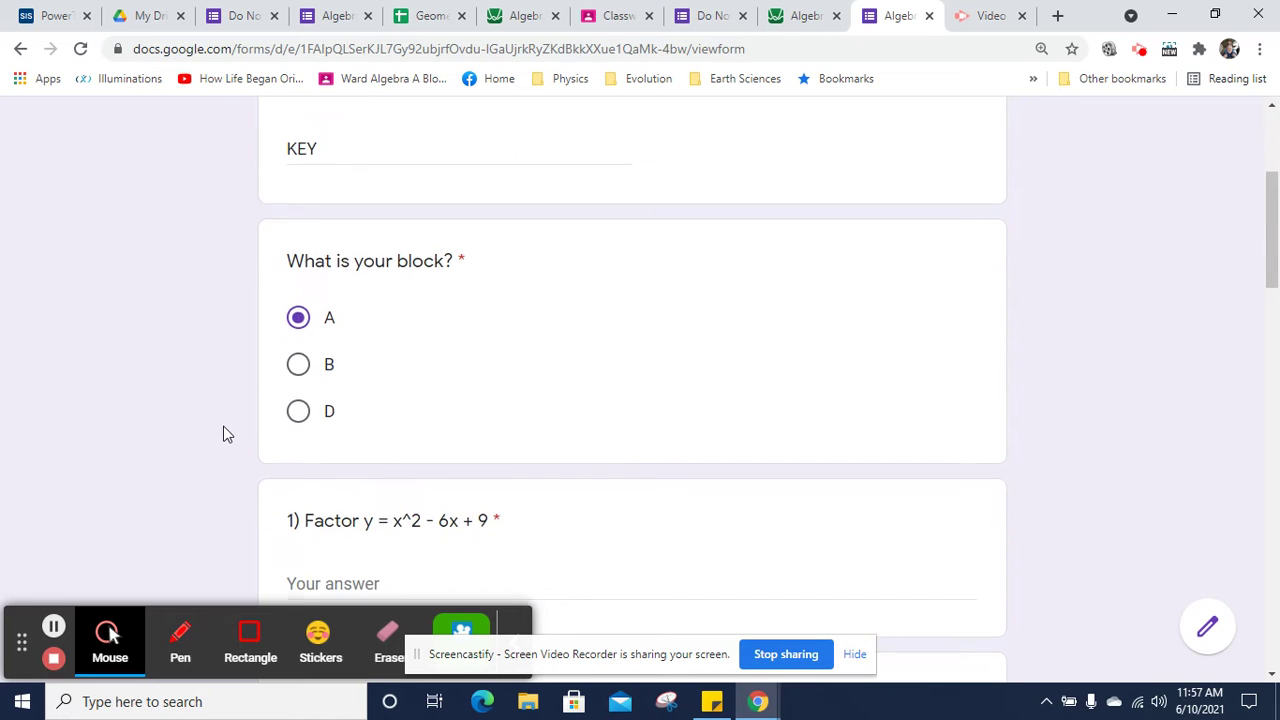
# Step: Enter (x-3)^2 as the answer to question 1
pyautogui.scroll(-1, 224, 434)
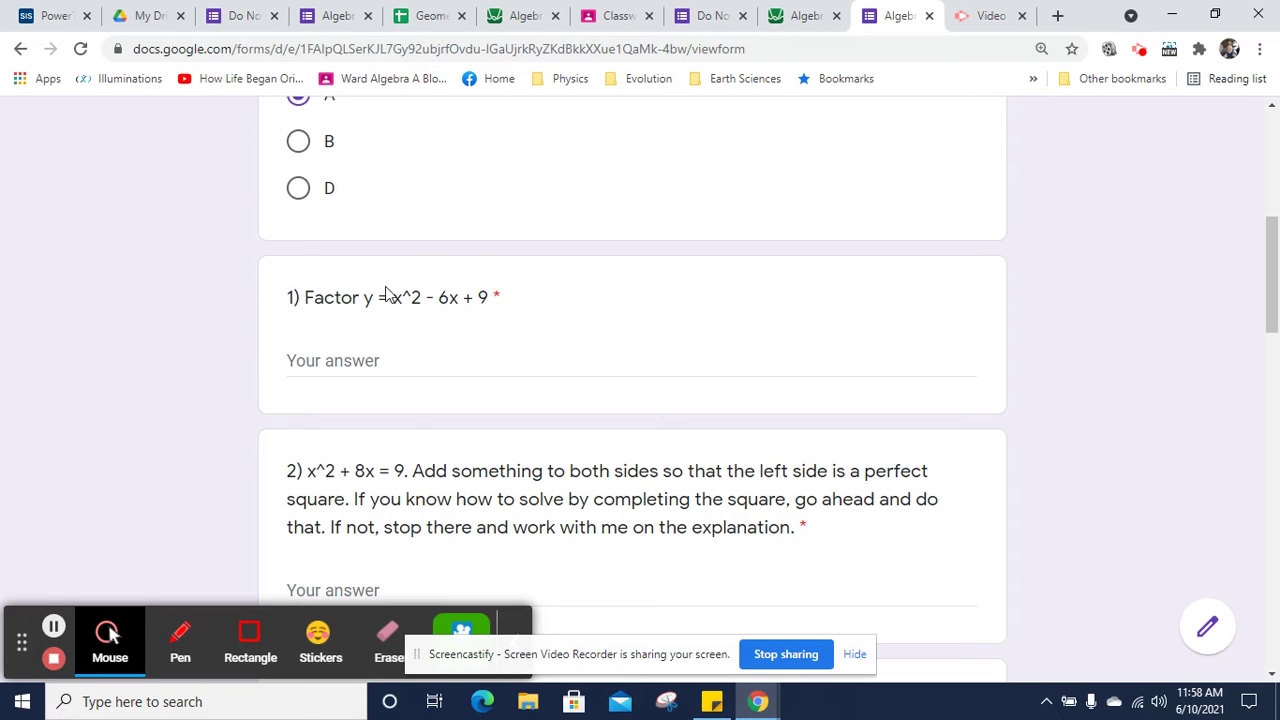
pyautogui.click(357, 358)
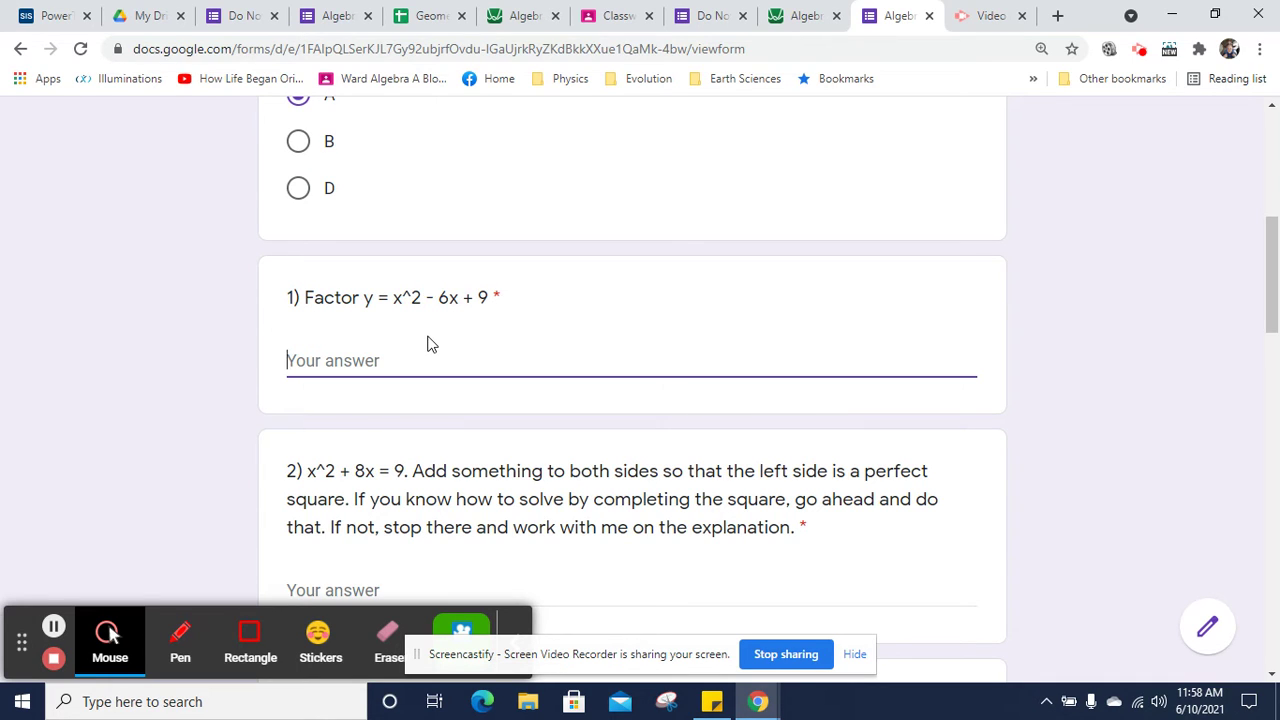
pyautogui.write('(x-3)')
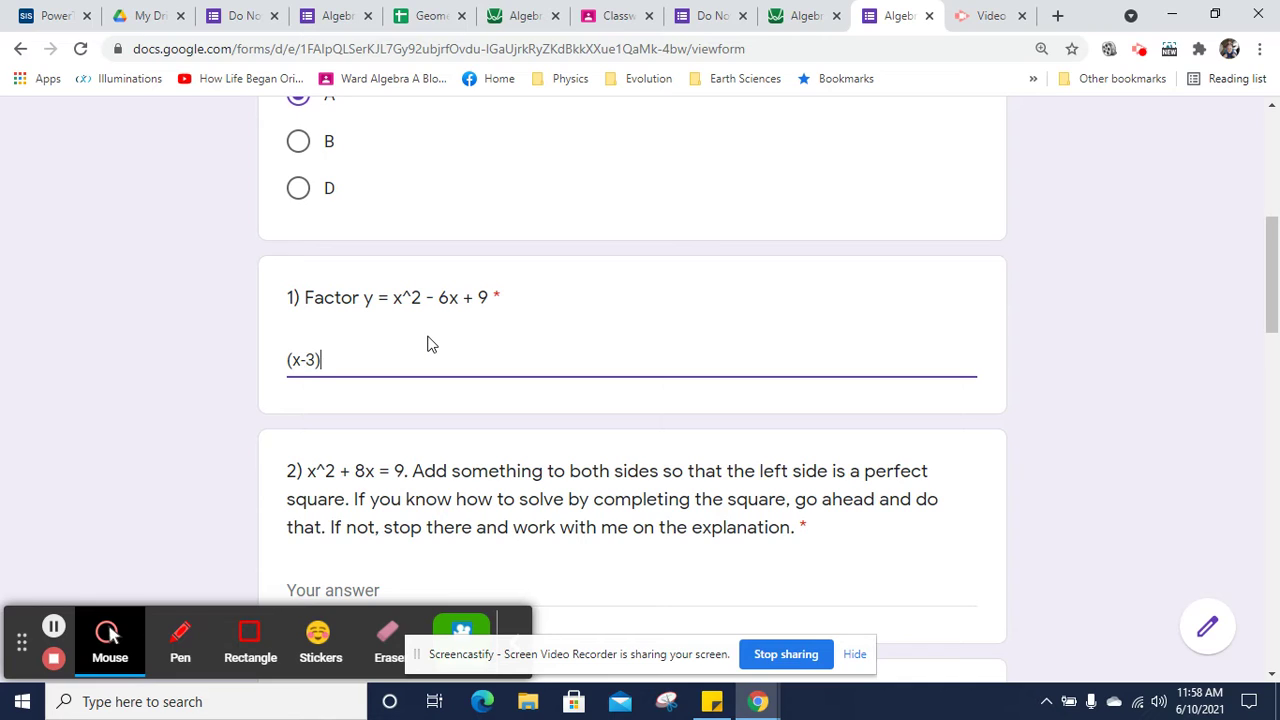
pyautogui.write('^2')
pyautogui.click(193, 474)
pyautogui.scroll(-1, 193, 476)
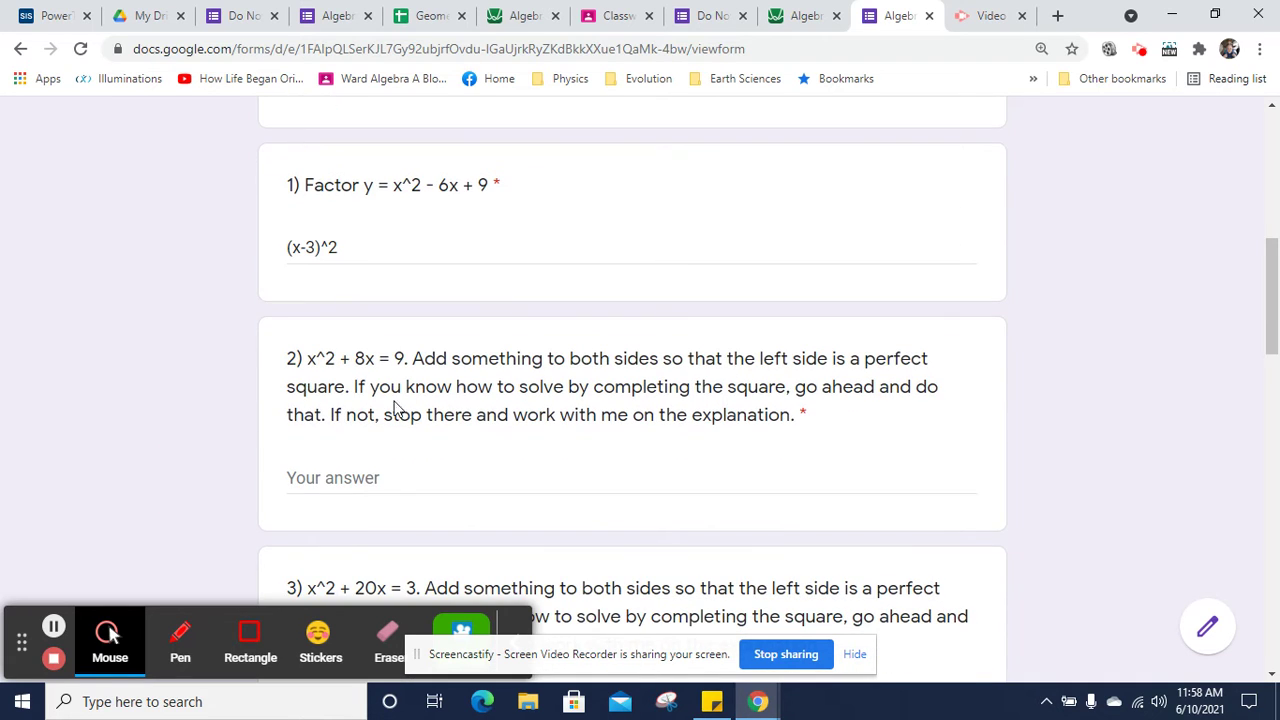
# Step: Paste question 2's equation x^2 + 8x = 9 into its answer and add (8/2)^2 to both sides
pyautogui.moveTo(405, 356); pyautogui.dragTo(311, 366)
pyautogui.hotkey('ctrl', 'c')
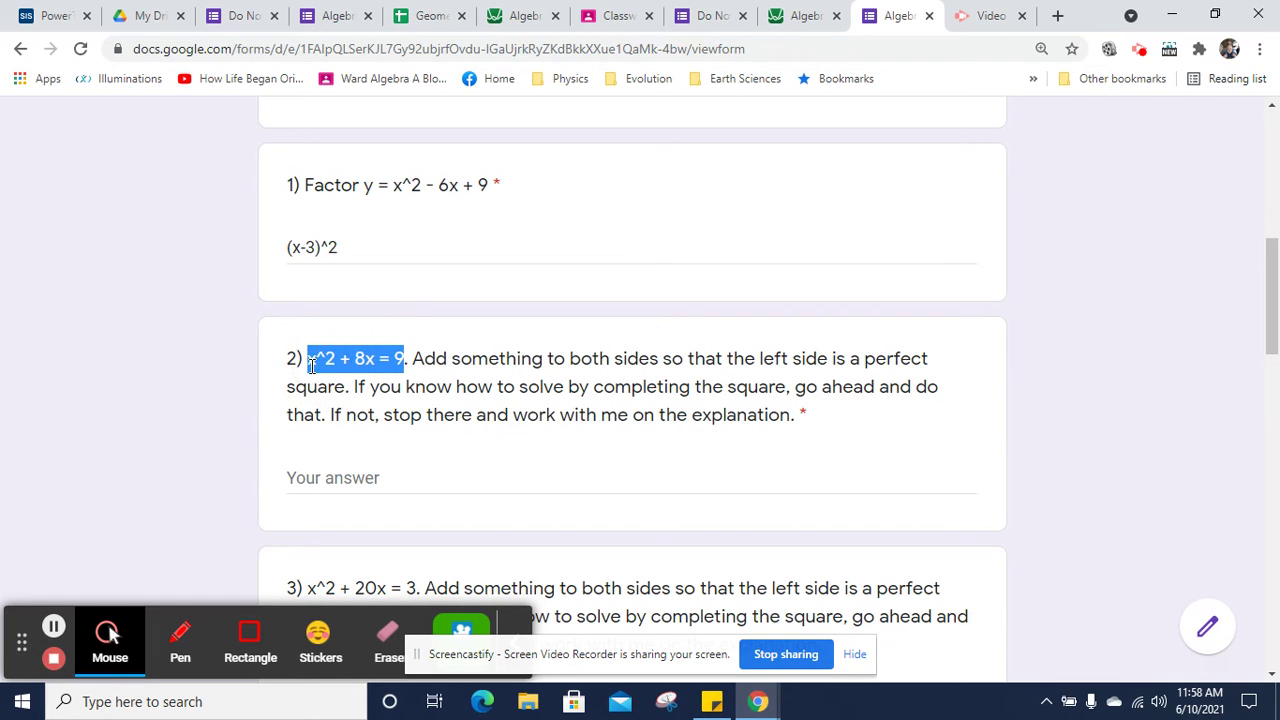
pyautogui.click(305, 483)
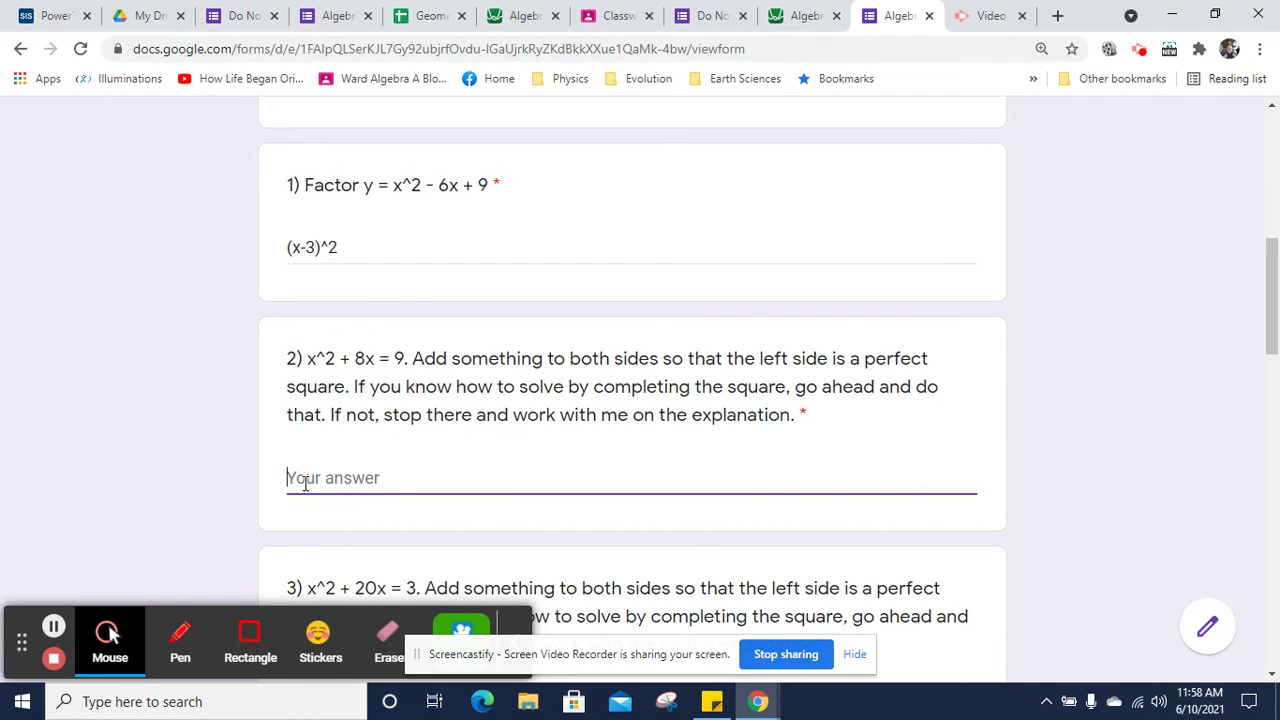
pyautogui.hotkey('ctrl', 'v')
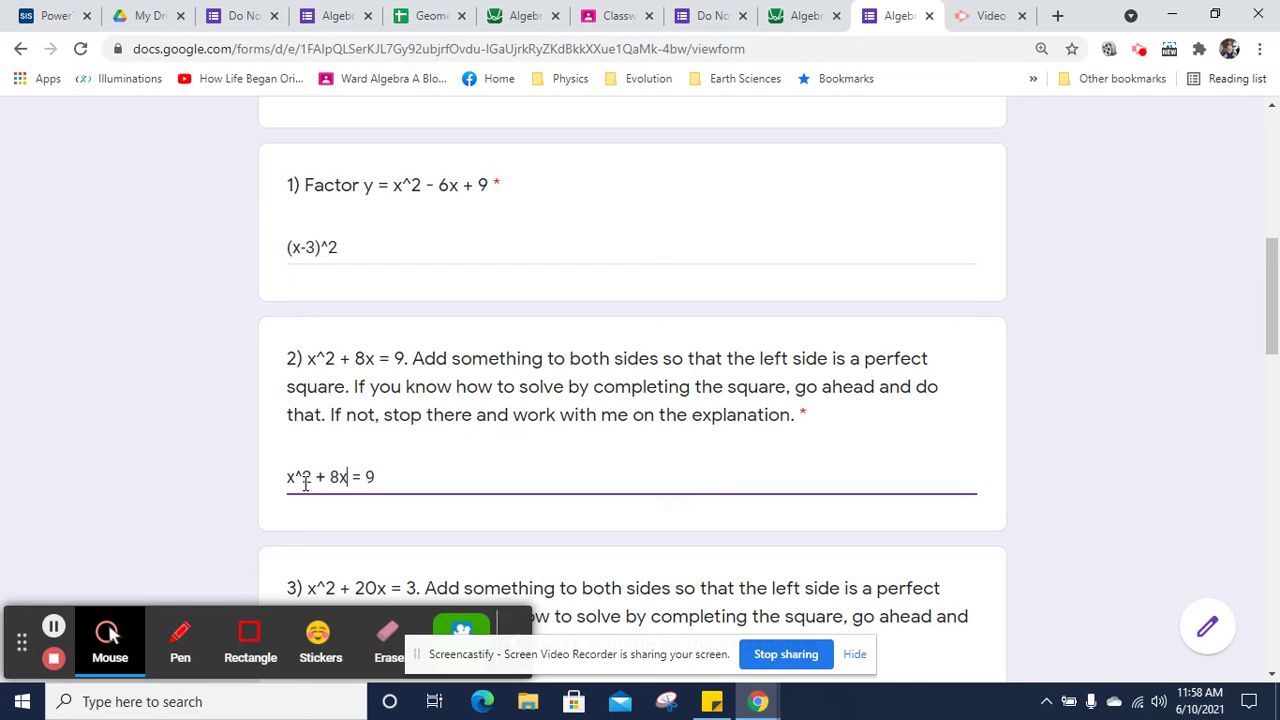
pyautogui.press('Left')
pyautogui.hotkey('shift', 'Left')
pyautogui.press('Right')
pyautogui.press('Right')
pyautogui.write('+ (8/2)^')
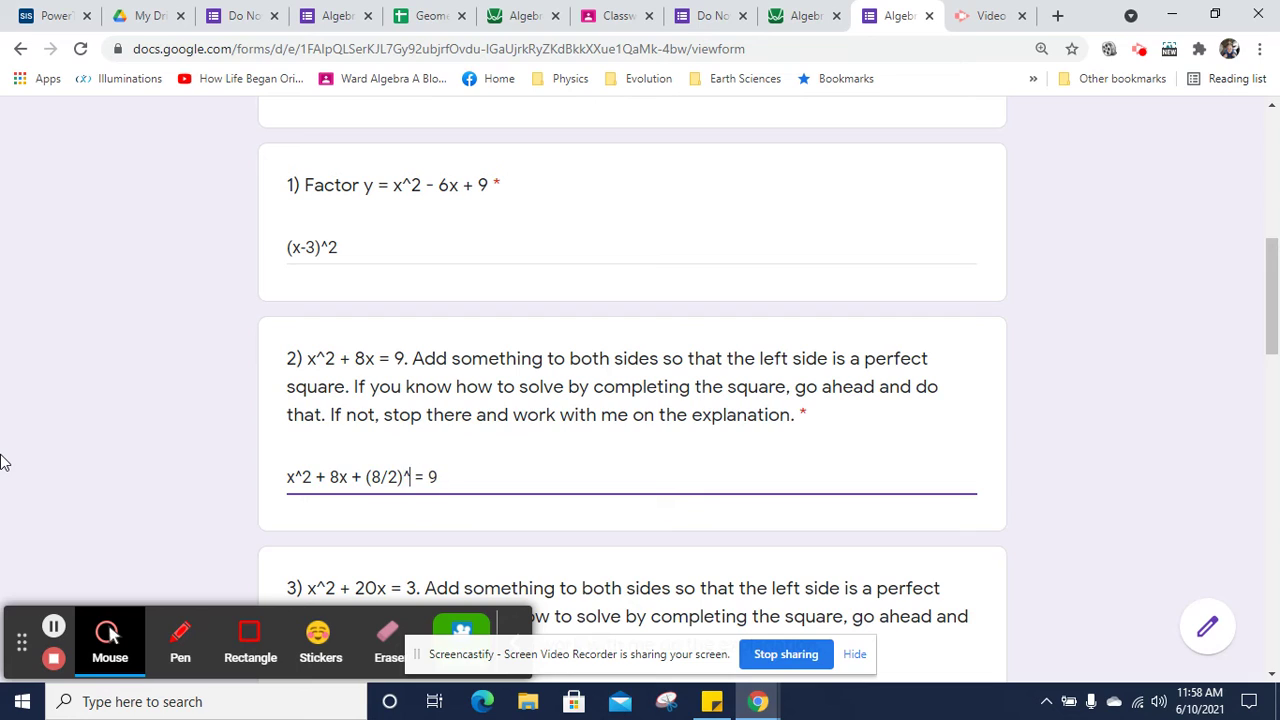
pyautogui.write('2')
pyautogui.press('Right')
pyautogui.press('Right')
pyautogui.write('+(8/2)^2')
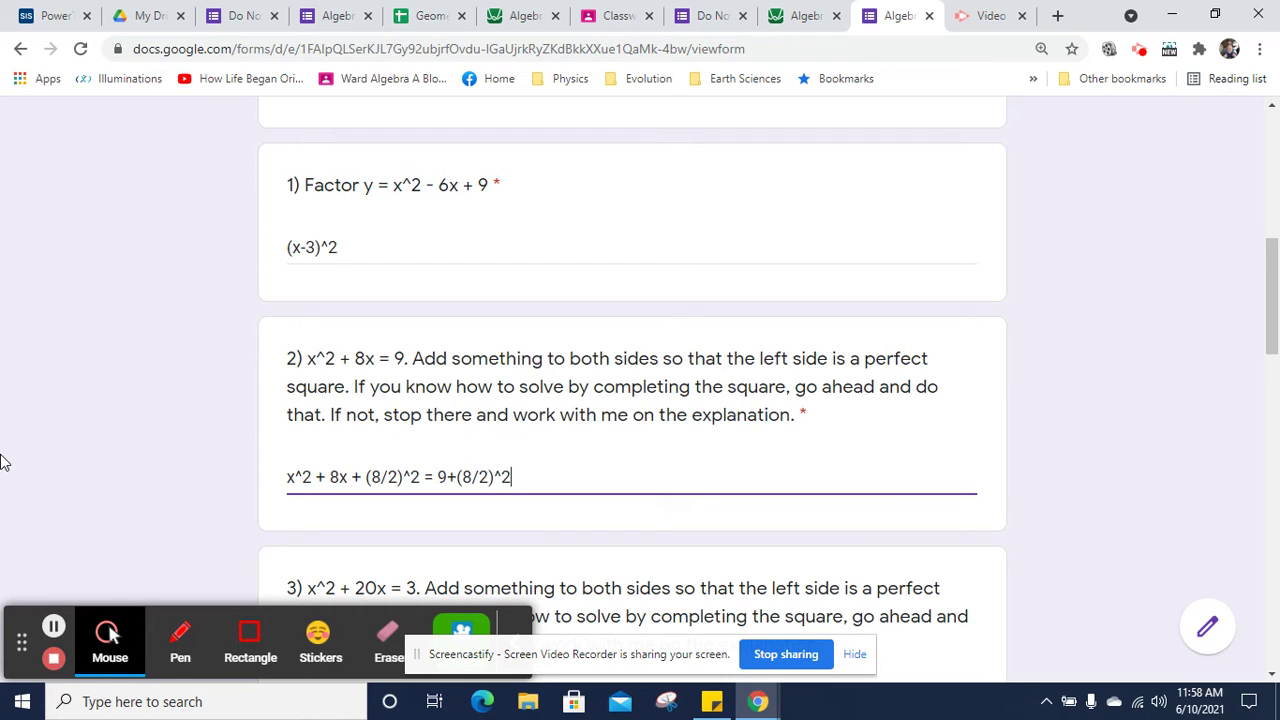
# Step: Simplify the added terms to (4)^2 on the left and 16 on the right
pyautogui.press('Left')
pyautogui.press('Left')
pyautogui.press('Left')
pyautogui.press('BackSpace')
pyautogui.press('BackSpace')
pyautogui.press('BackSpace')
pyautogui.write('4')
pyautogui.hotkey('shift', 'Right')
pyautogui.hotkey('shift', 'Right')
pyautogui.hotkey('shift', 'Right')
pyautogui.hotkey('shift', 'Right')
pyautogui.hotkey('shift', 'Right')
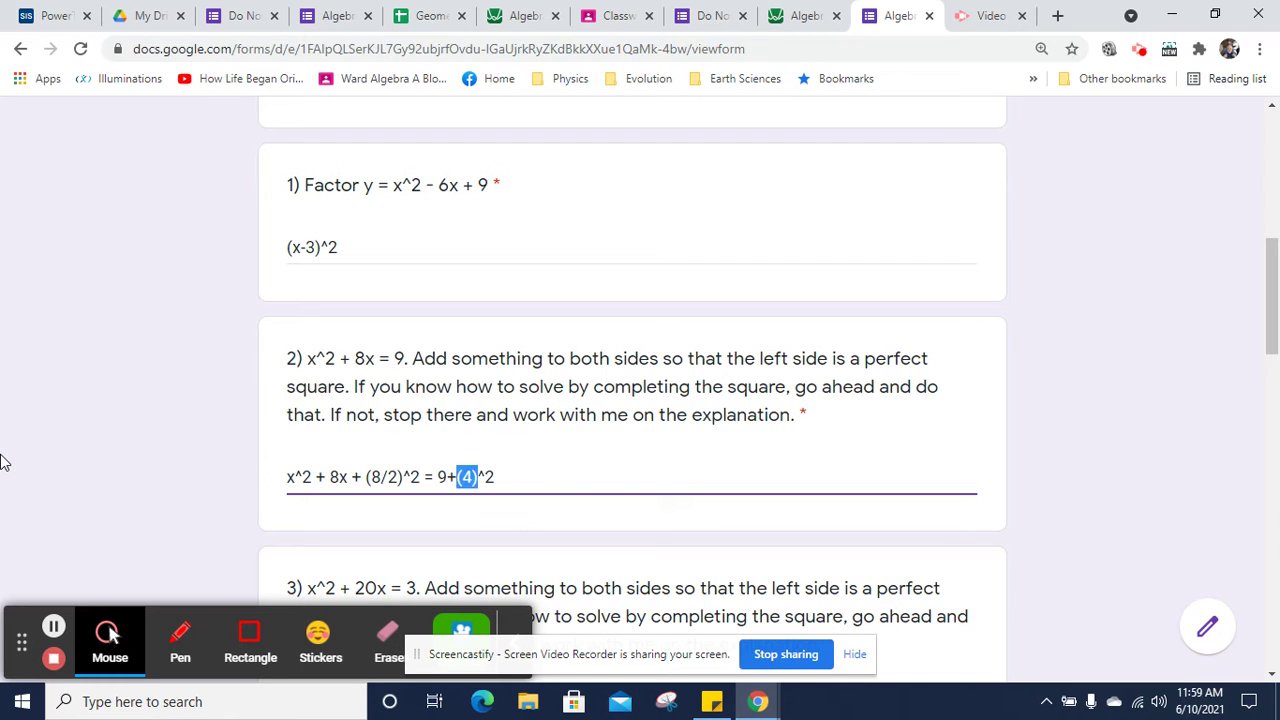
pyautogui.press('BackSpace')
pyautogui.write('16')
pyautogui.press('Left')
pyautogui.press('Left')
pyautogui.press('Left')
pyautogui.press('Left')
pyautogui.press('Left')
pyautogui.press('Left')
pyautogui.press('Left')
pyautogui.press('Left')
pyautogui.press('Left')
pyautogui.press('Left')
pyautogui.press('BackSpace')
pyautogui.press('BackSpace')
pyautogui.press('BackSpace')
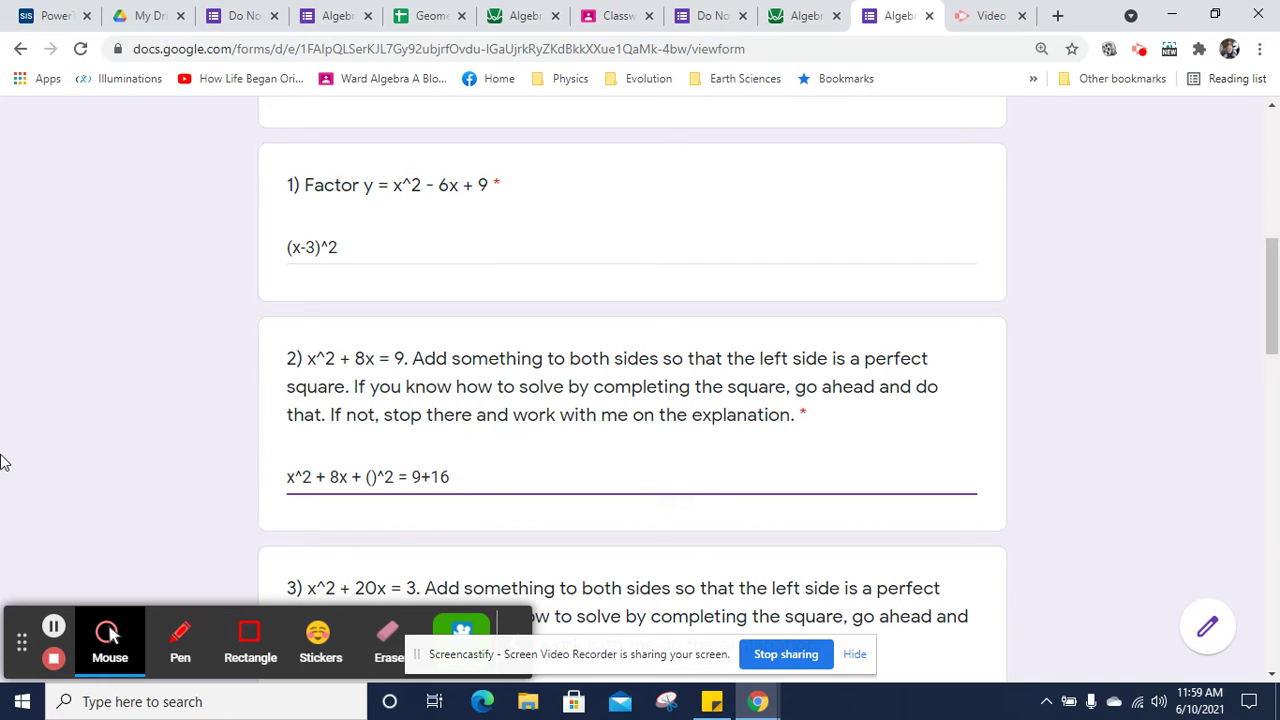
pyautogui.write('4')
pyautogui.press('Right')
pyautogui.press('Right')
pyautogui.press('Right')
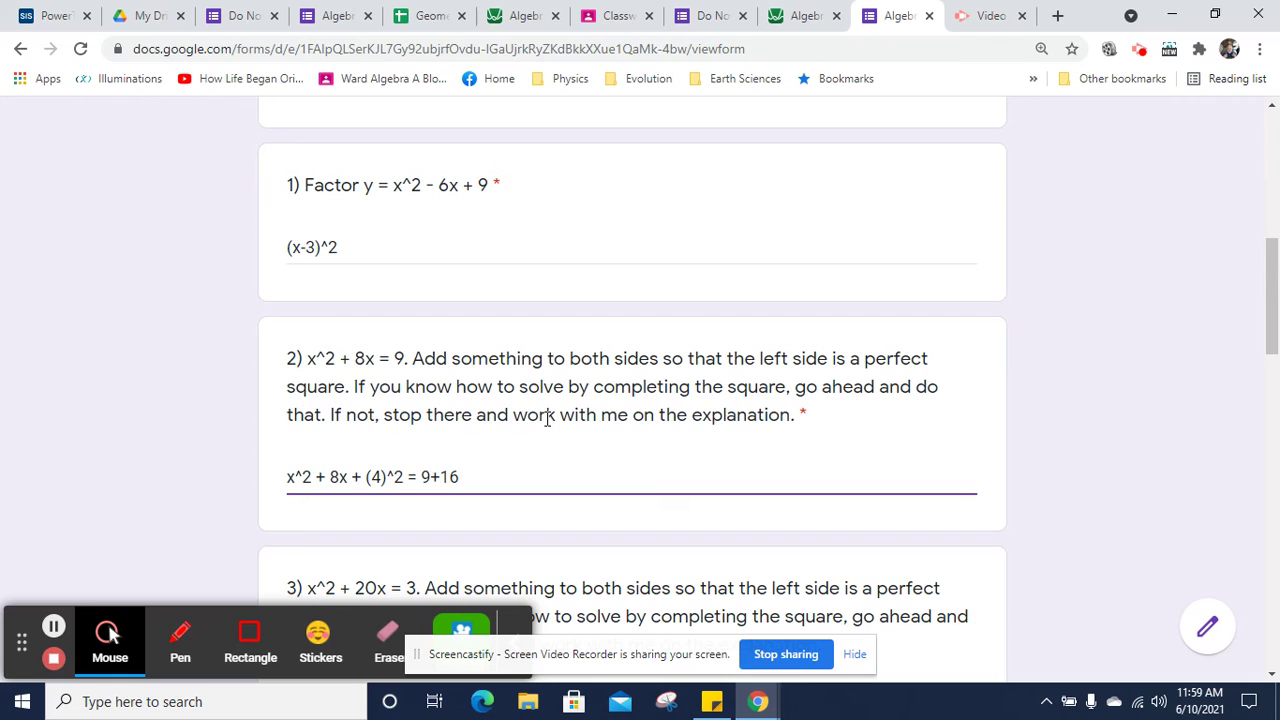
pyautogui.click(524, 481)
# Step: Duplicate the equation on a new line and change its right side to 25
pyautogui.press('Return')
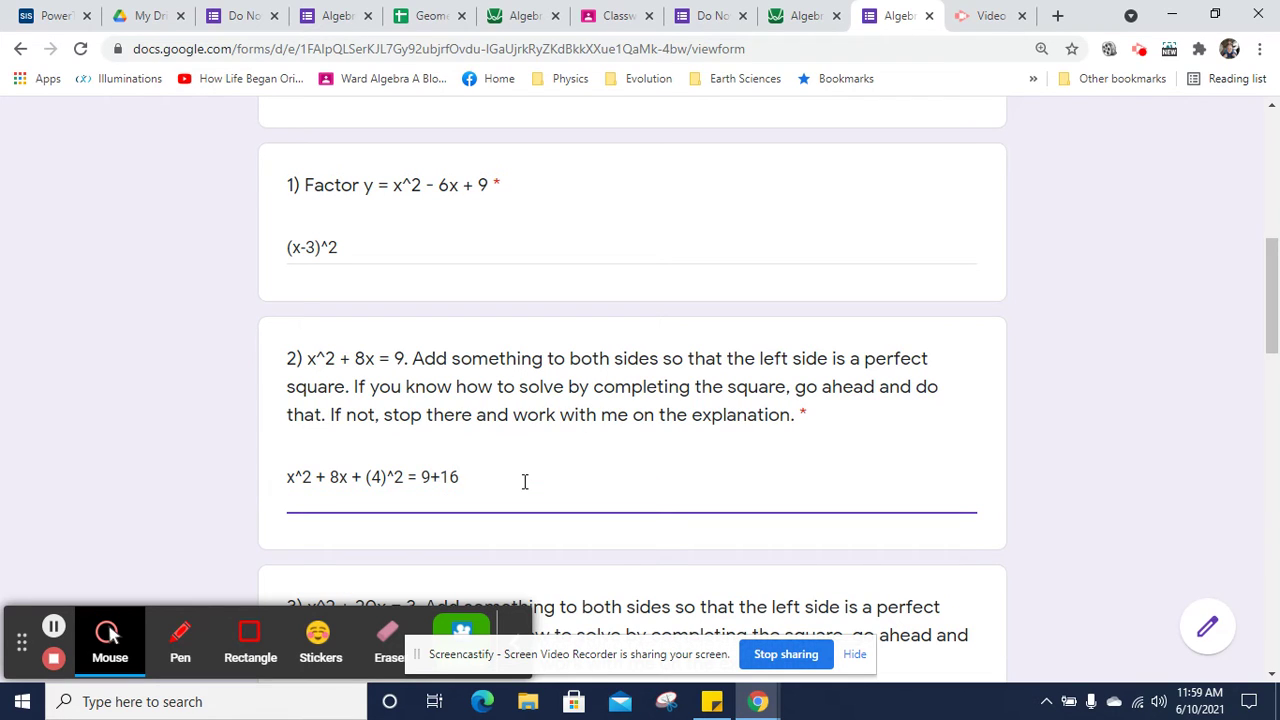
pyautogui.hotkey('ctrl', 'a')
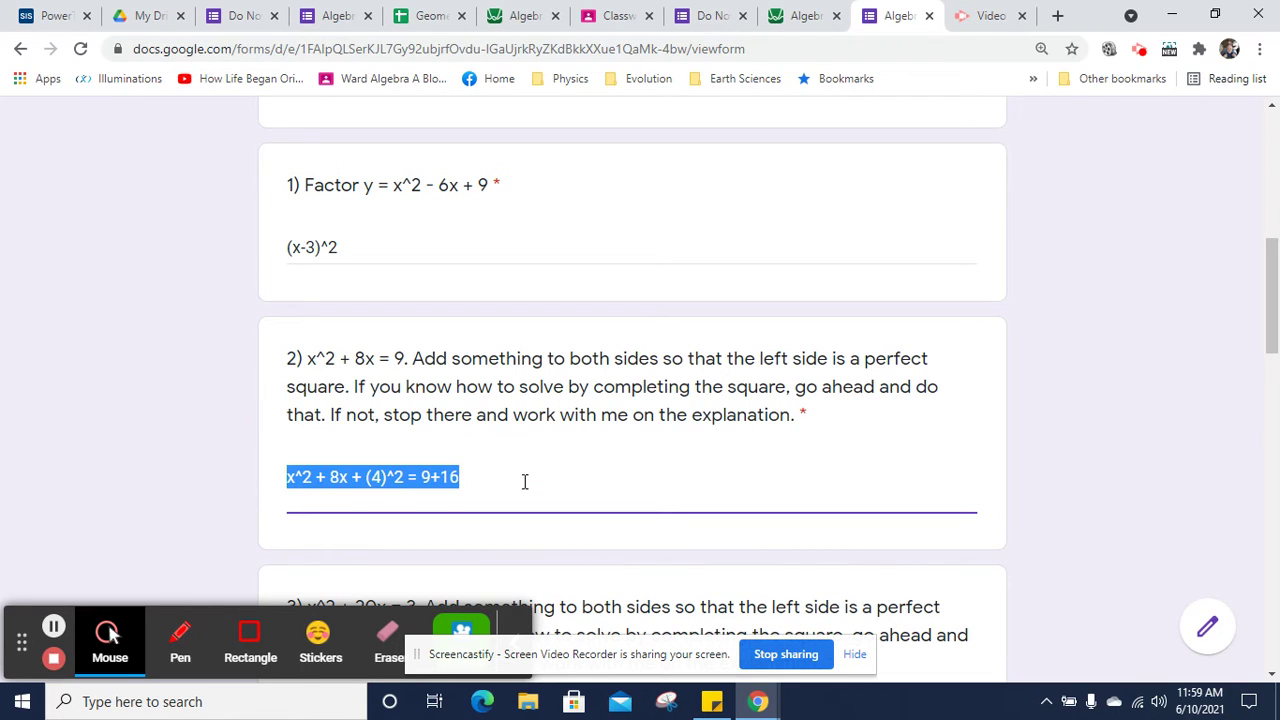
pyautogui.hotkey('ctrl', 'c')
pyautogui.press('Down')
pyautogui.hotkey('ctrl', 'v')
pyautogui.hotkey('shift', 'Left')
pyautogui.hotkey('shift', 'Left')
pyautogui.hotkey('shift', 'Left')
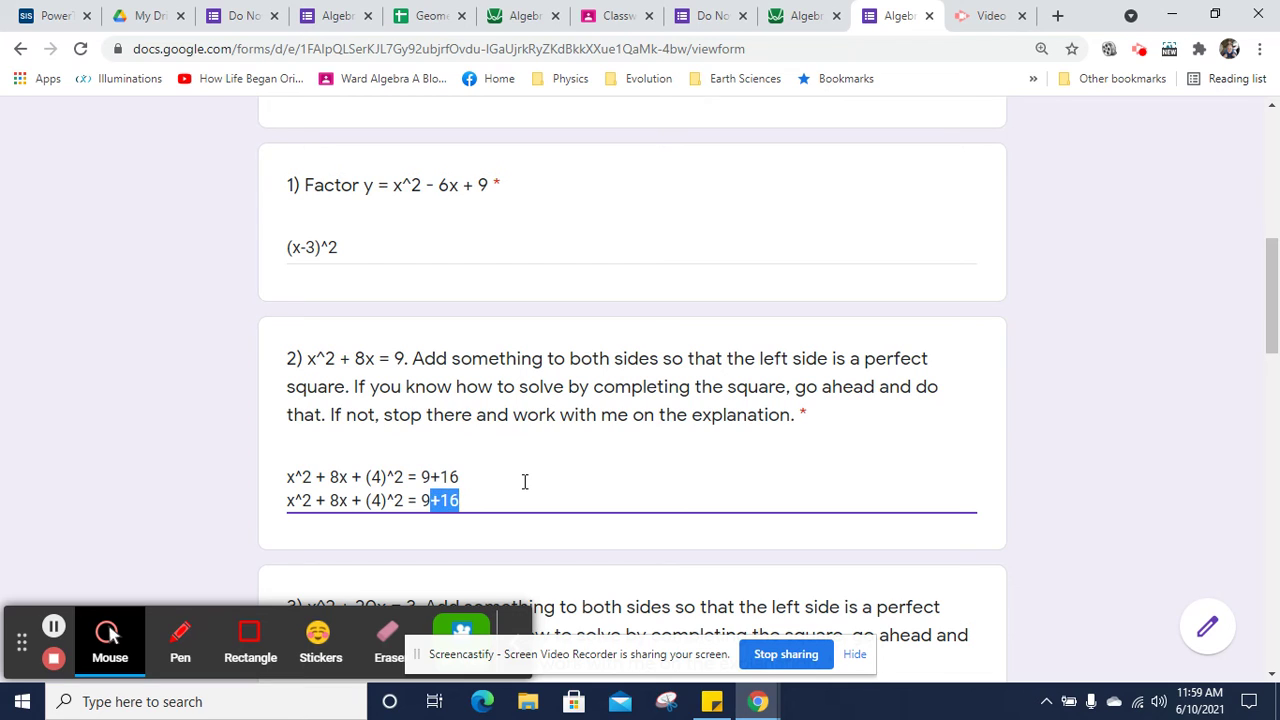
pyautogui.hotkey('shift', 'Left')
pyautogui.write('25')
# Step: Add the lines (x+4)^2 = 25 and x+4 = 5 and -5
pyautogui.press('Return')
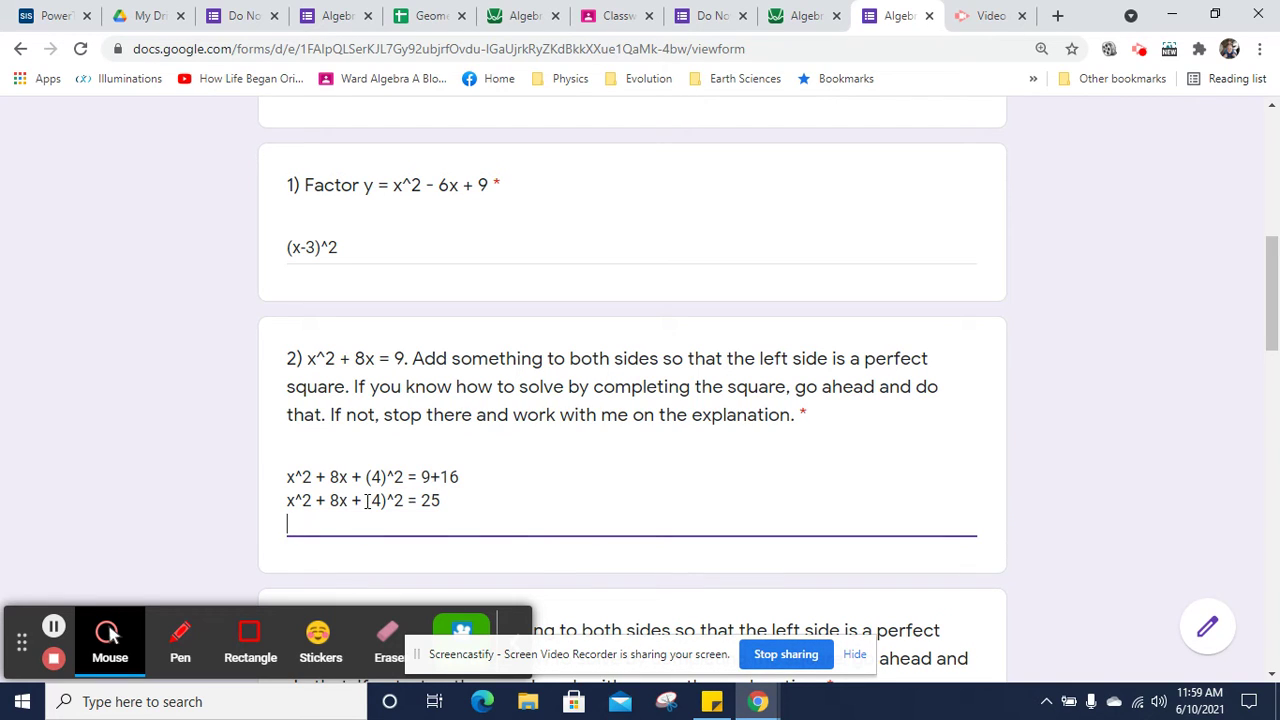
pyautogui.write('(')
pyautogui.press('BackSpace')
pyautogui.write('(x+4)^2 = 25')
pyautogui.press('Return')
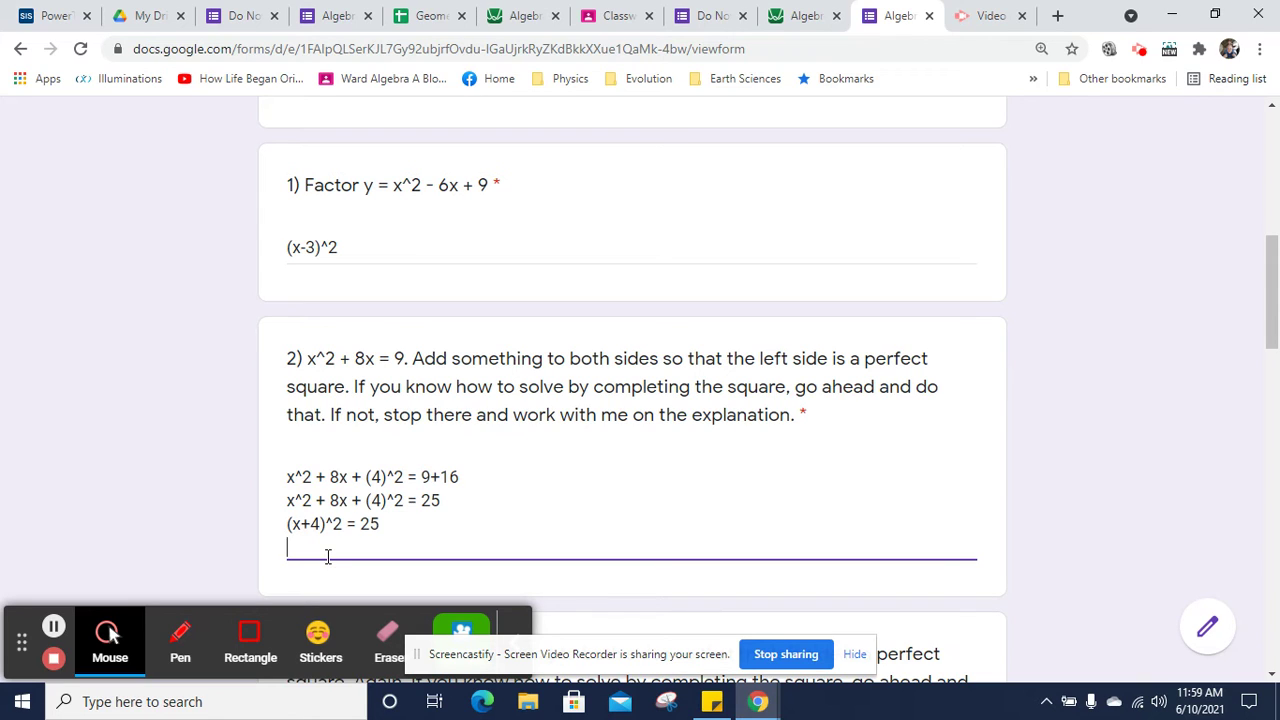
pyautogui.write('x+4 = 5    -5and')
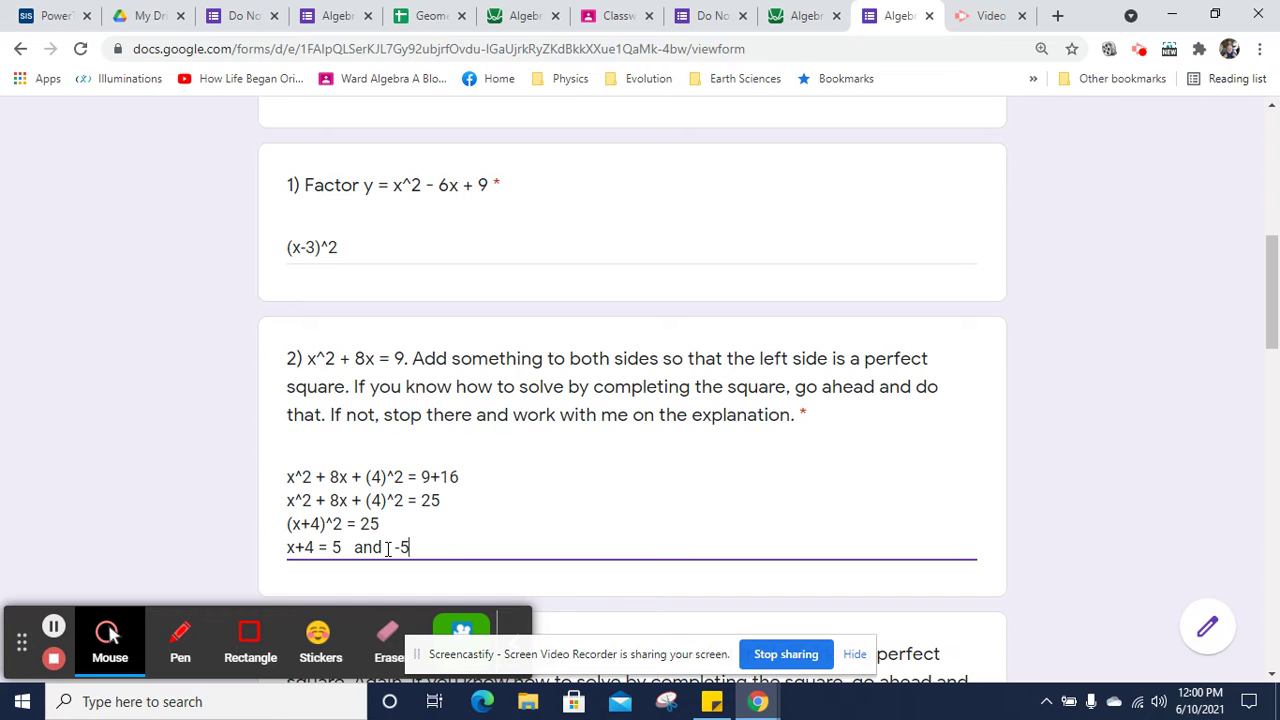
# Step: Add the lines x = -4+5 and -4 - 5, then x = 1 and -9
pyautogui.press('Return')
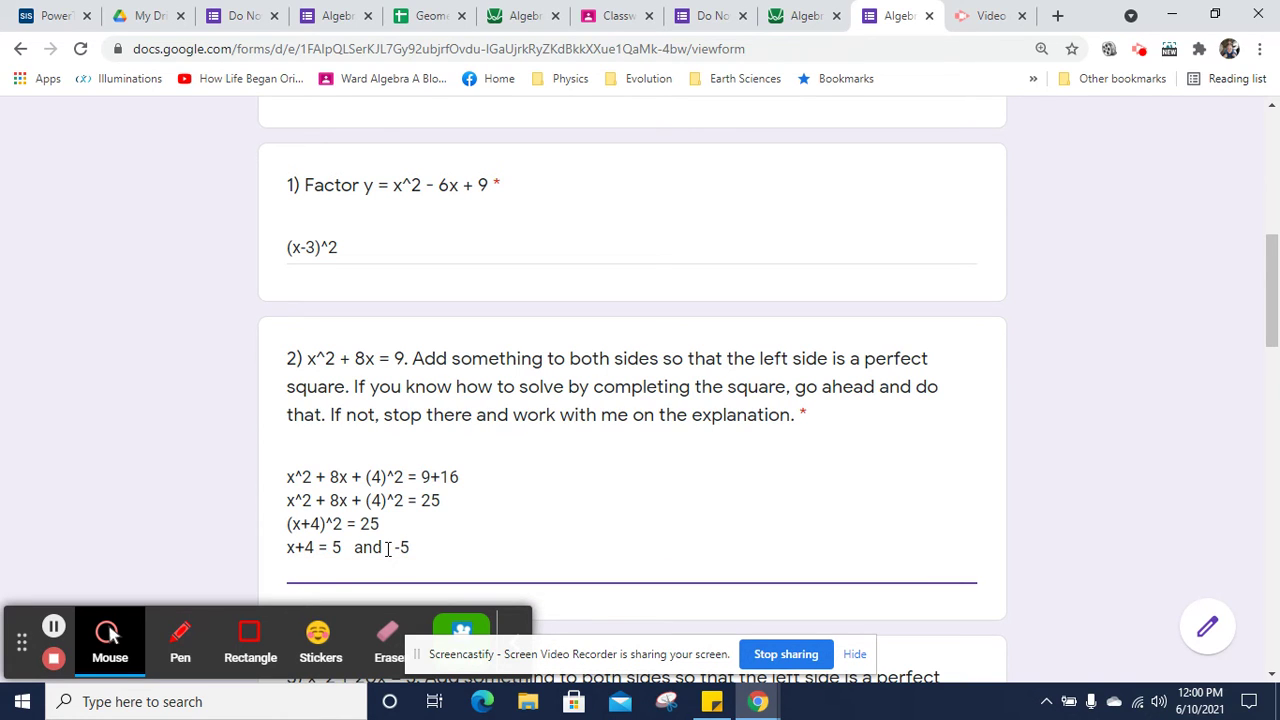
pyautogui.write('x = -4+5 and -4 -5')
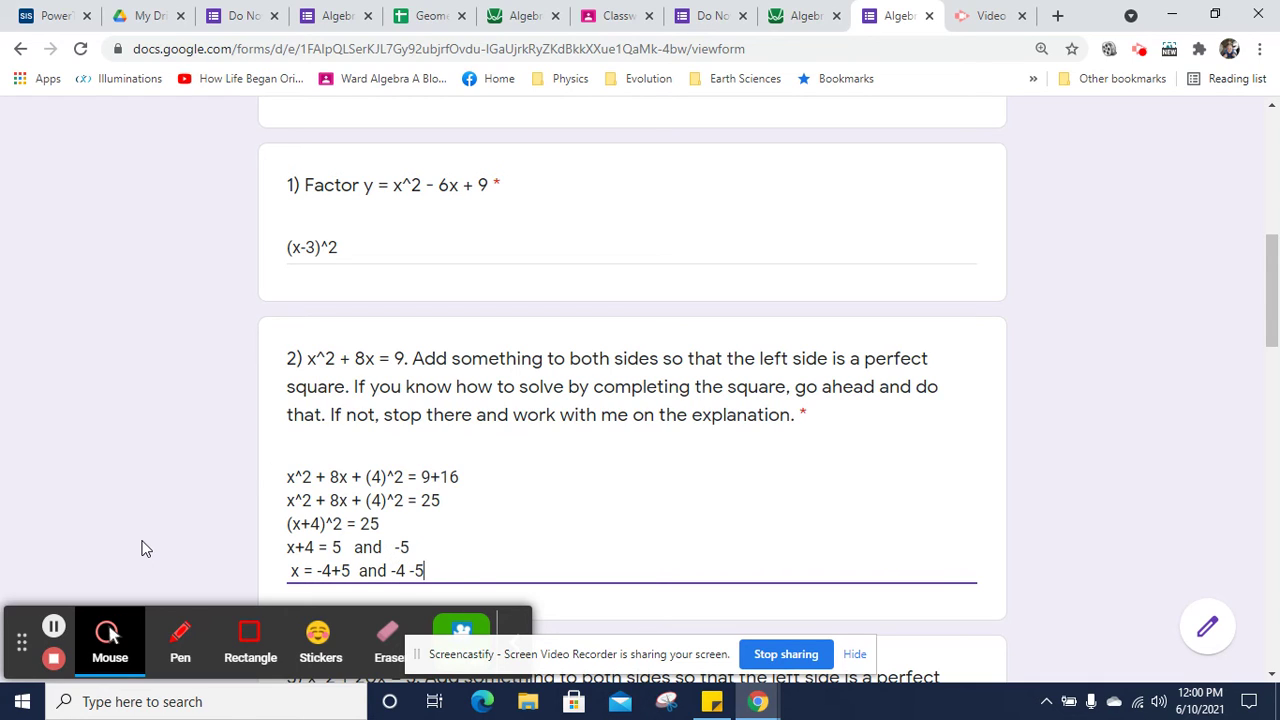
pyautogui.press('Right')
pyautogui.press('Return')
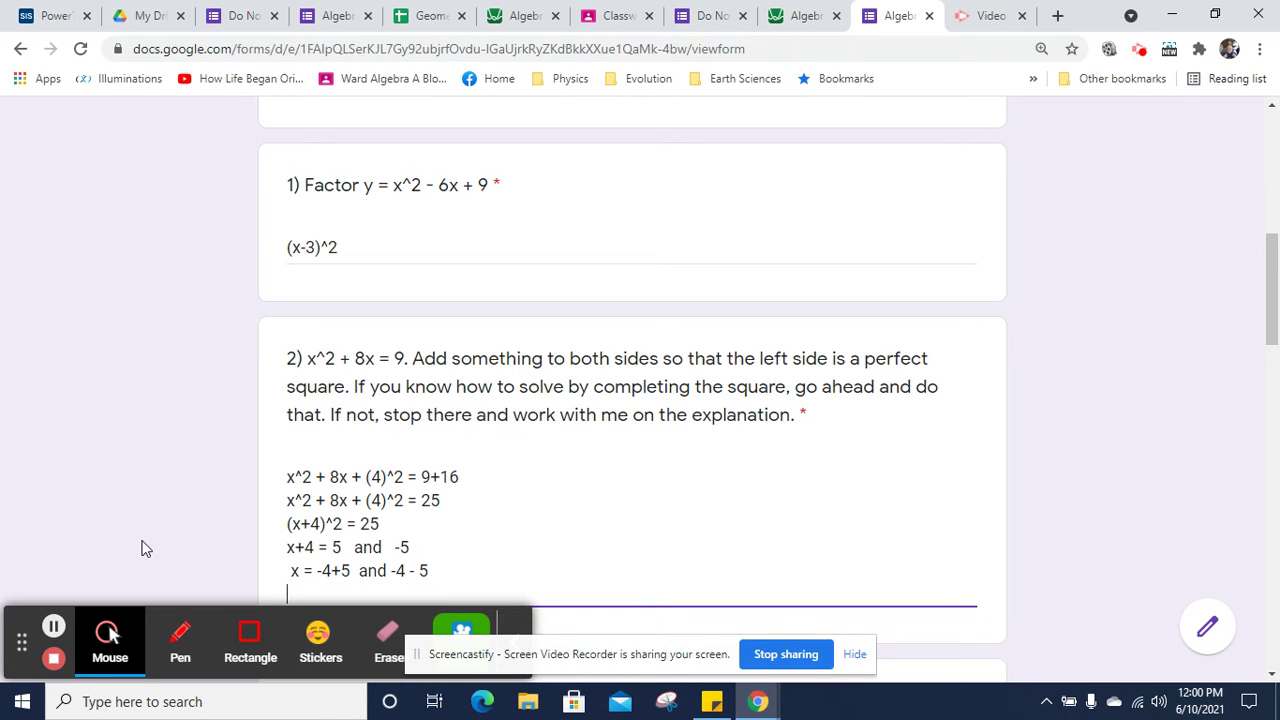
pyautogui.write('x = 1 and -9')
# Step: Copy question 3's equation x^2 + 20x = 3 into its answer box
pyautogui.click(1275, 300)
pyautogui.moveTo(1275, 300); pyautogui.dragTo(1275, 377)
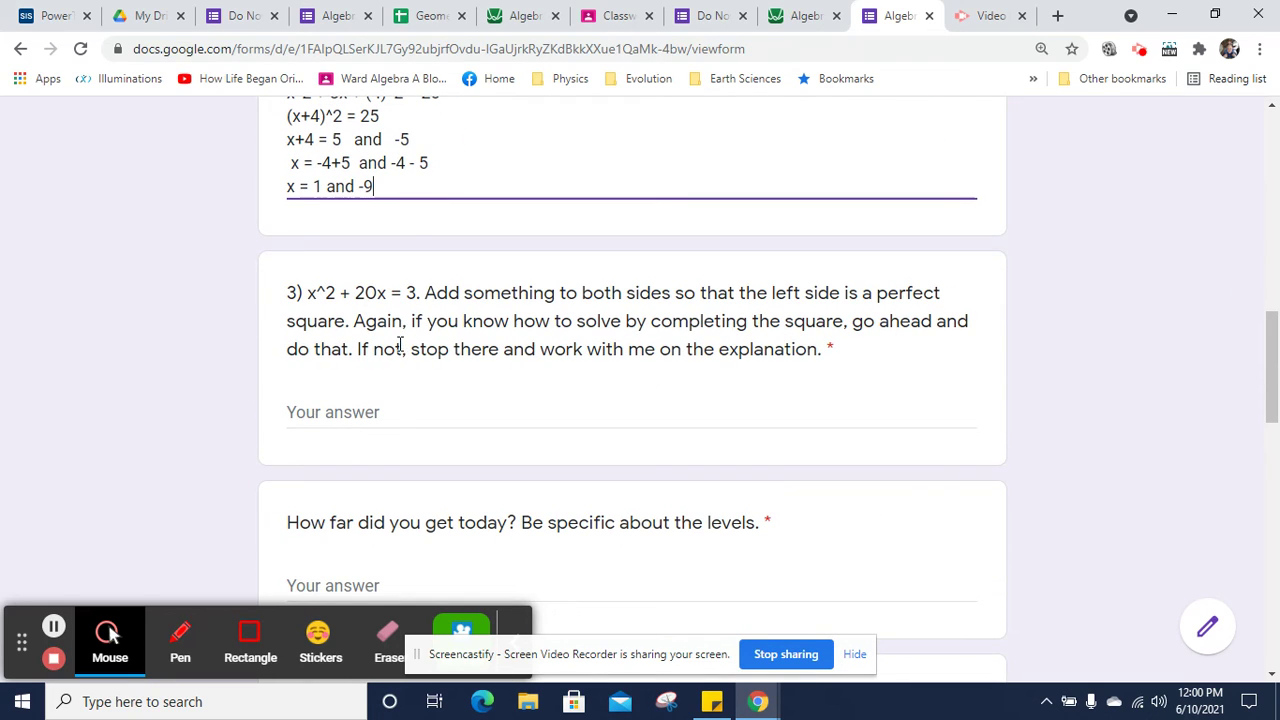
pyautogui.doubleClick(411, 291)
pyautogui.moveTo(397, 289); pyautogui.dragTo(306, 290)
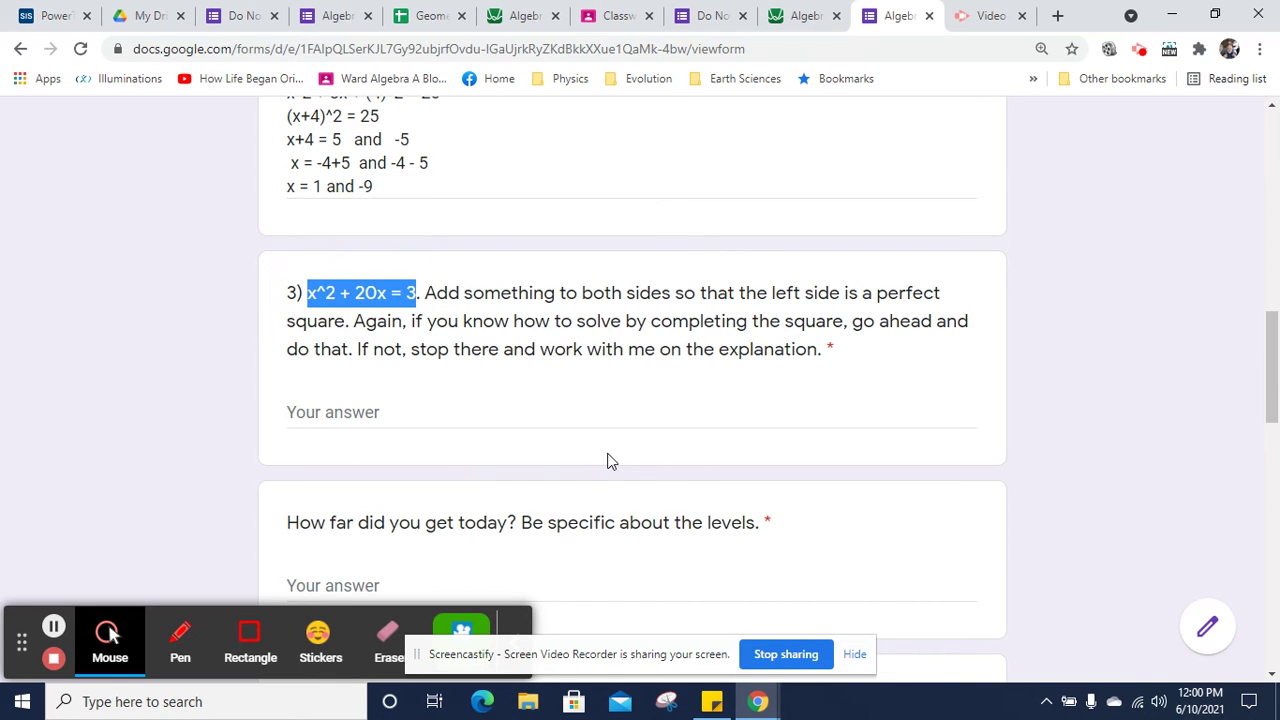
pyautogui.click(395, 411)
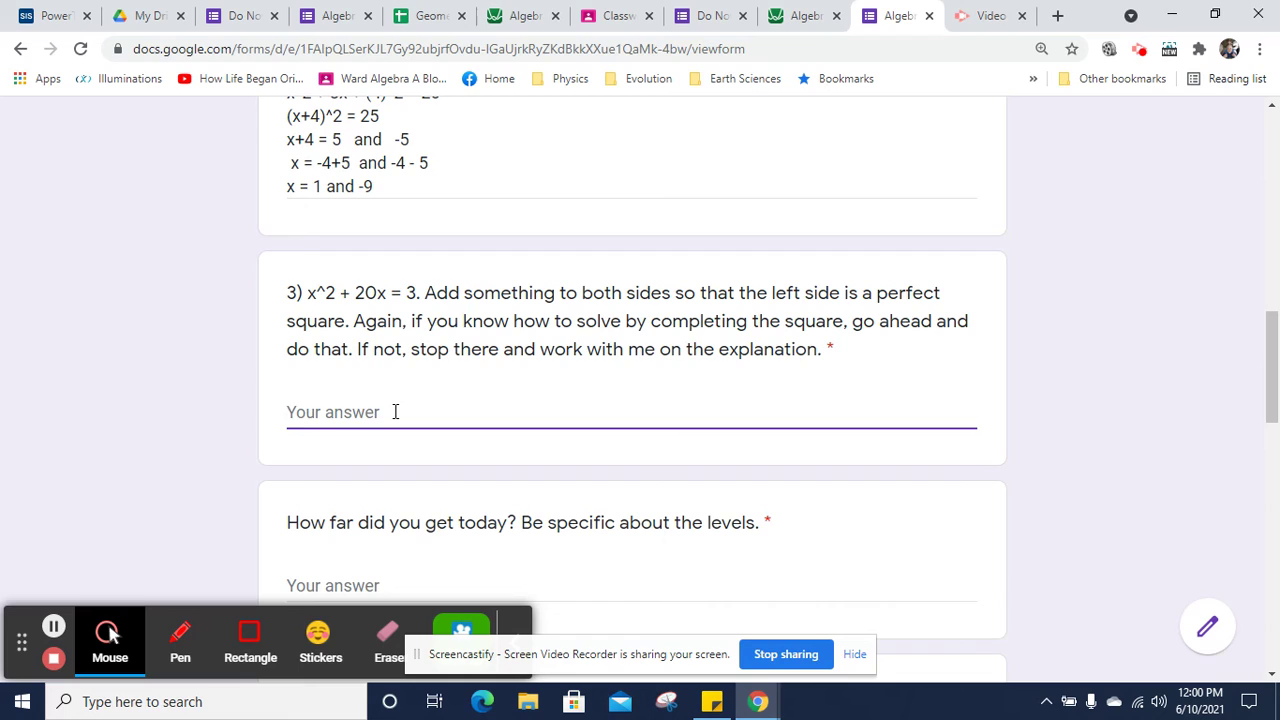
pyautogui.hotkey('ctrl', 'v')
# Step: Edit it to x^2 + 20x + 10^2 = 3 + 10^2
pyautogui.press('Left')
pyautogui.hotkey('shift', 'Left')
pyautogui.hotkey('shift', 'Left')
pyautogui.press('Right')
pyautogui.press('Right')
pyautogui.press('Right')
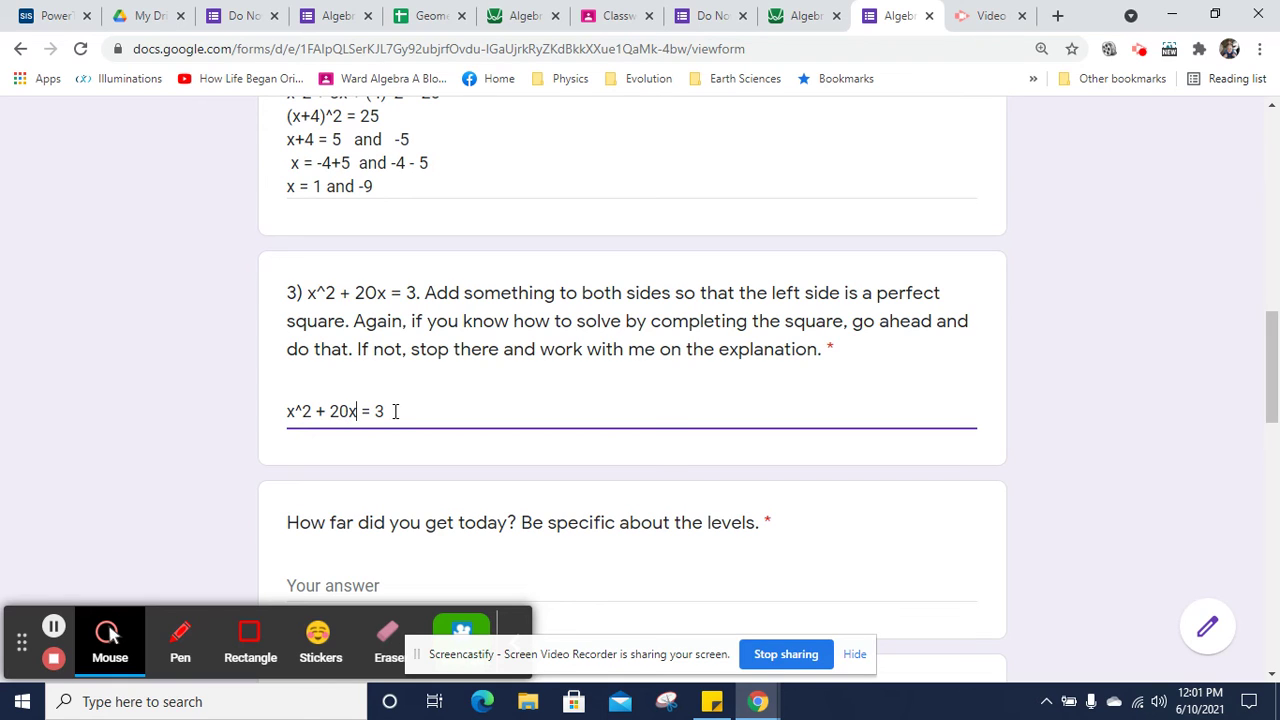
pyautogui.write('+ 10')
pyautogui.click(396, 411)
pyautogui.write('^2')
pyautogui.press('Right')
pyautogui.press('Right')
pyautogui.press('Right')
pyautogui.write('+_')
pyautogui.press('BackSpace')
pyautogui.write('10^2')
# Step: Duplicate that line and simplify its right side to 103
pyautogui.tripleClick(396, 411)
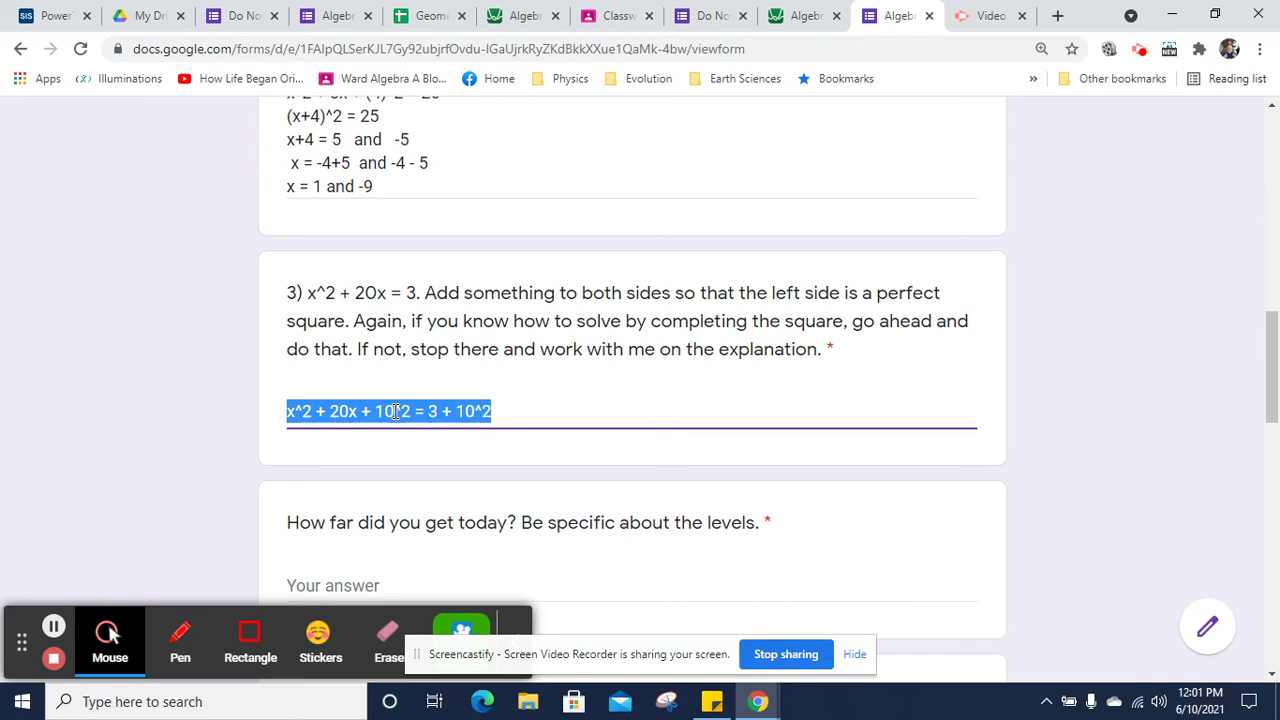
pyautogui.hotkey('ctrl', 'c')
pyautogui.press('End')
pyautogui.press('Return')
pyautogui.hotkey('ctrl', 'v')
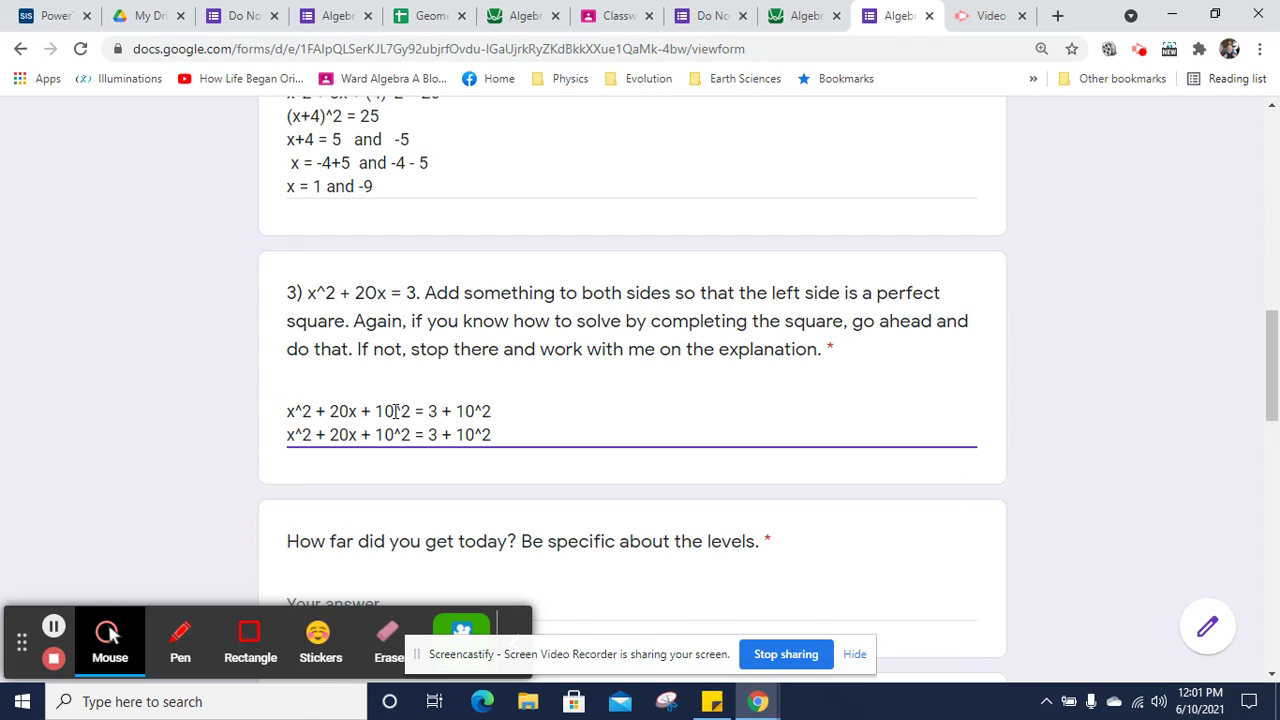
pyautogui.press('BackSpace')
pyautogui.press('BackSpace')
pyautogui.write('0')
pyautogui.hotkey('shift', 'Left')
pyautogui.hotkey('shift', 'Left')
pyautogui.hotkey('shift', 'Left')
pyautogui.hotkey('shift', 'Left')
pyautogui.hotkey('shift', 'Left')
pyautogui.hotkey('shift', 'Left')
pyautogui.hotkey('shift', 'Left')
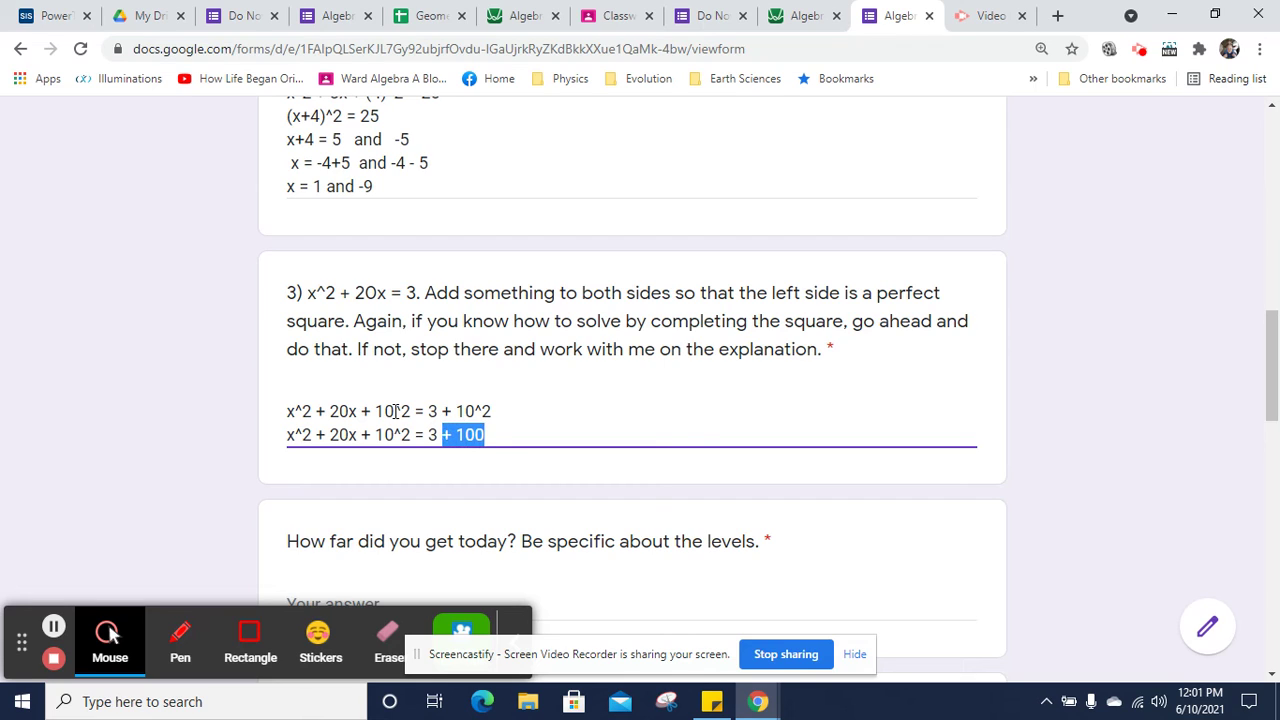
pyautogui.write('103')
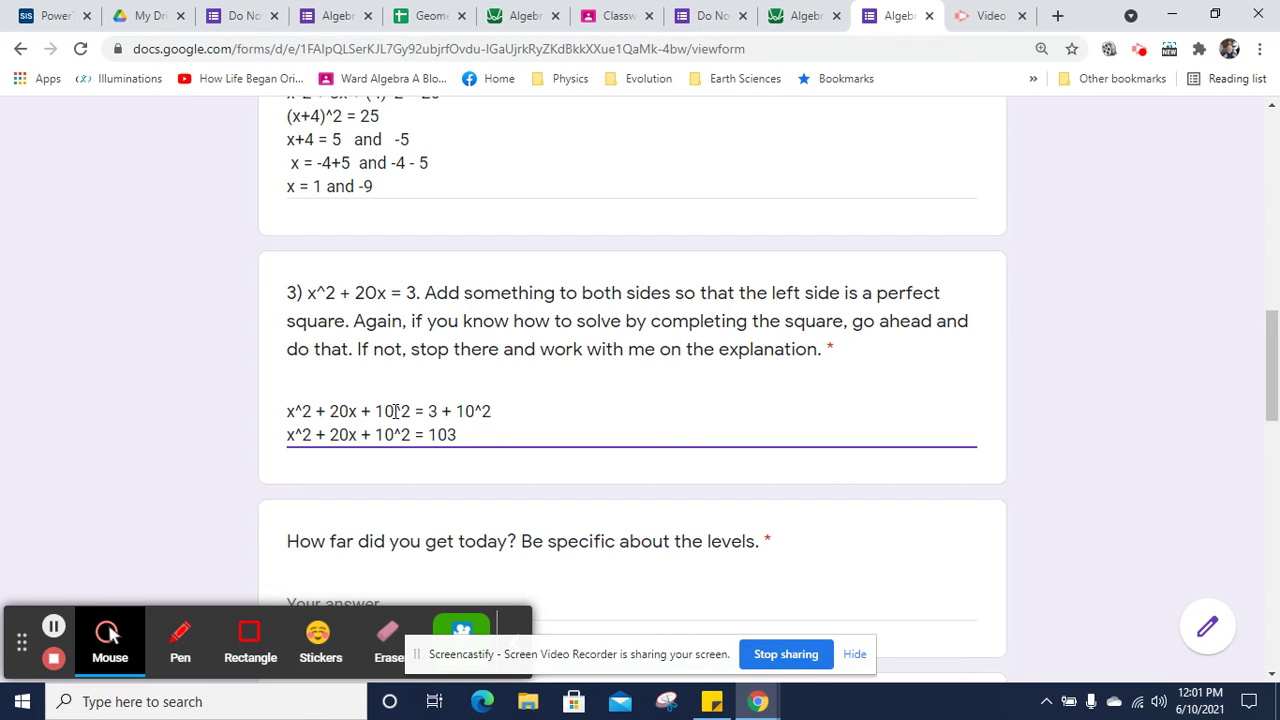
# Step: Add a third line reading (x+10)^2 =103
pyautogui.press('Return')
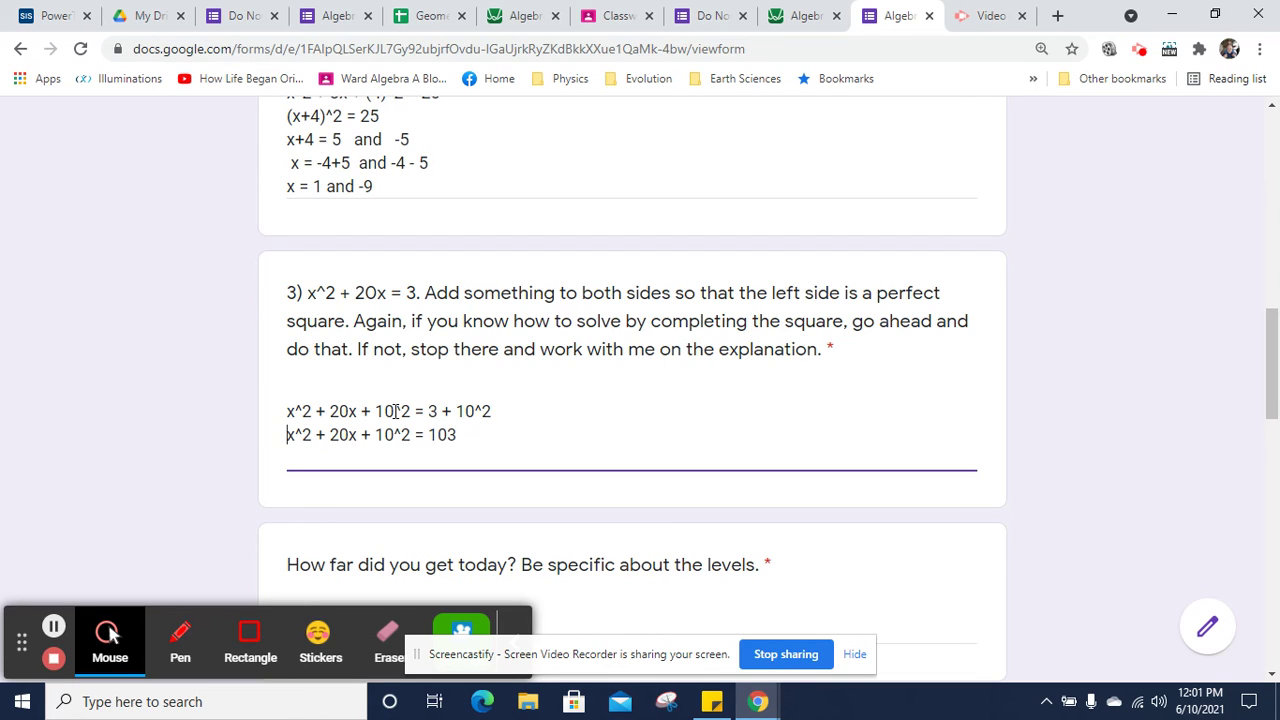
pyautogui.press('Down')
pyautogui.write('(')
pyautogui.write('x+10)^2 =103')
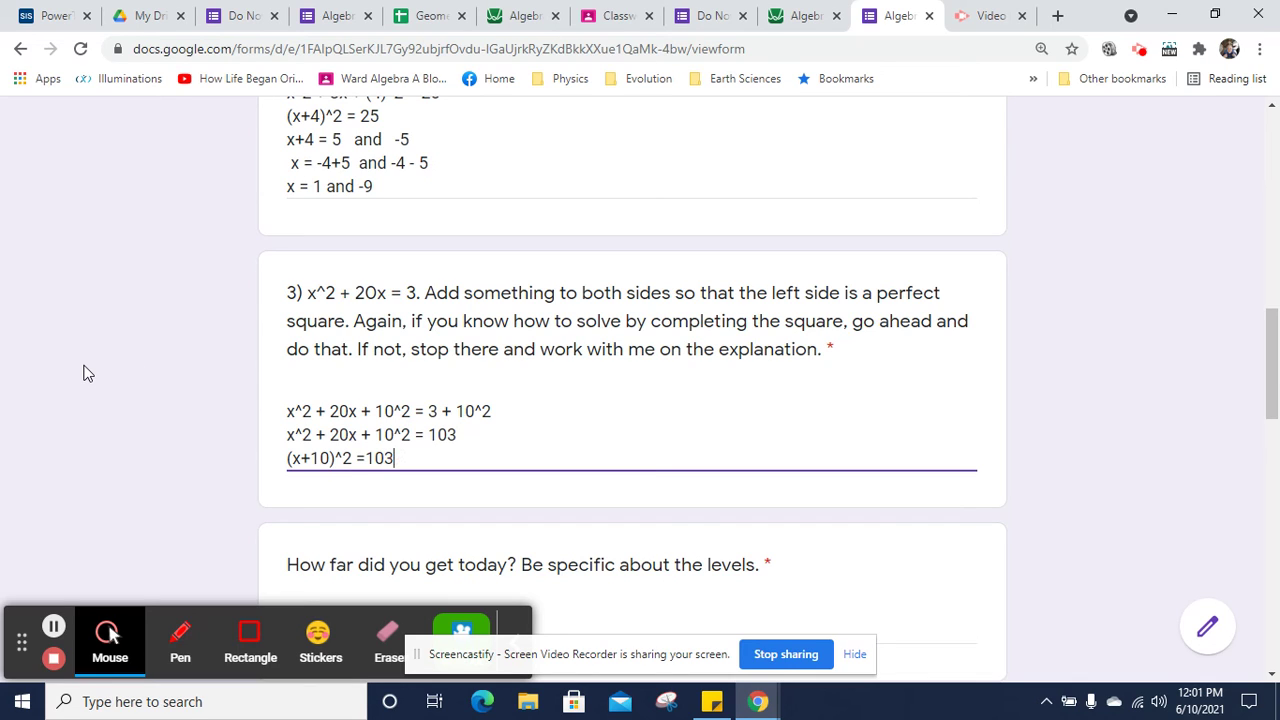
# Step: Add the line x+10 = +sqrt103 and -sqrt103
pyautogui.press('Return')
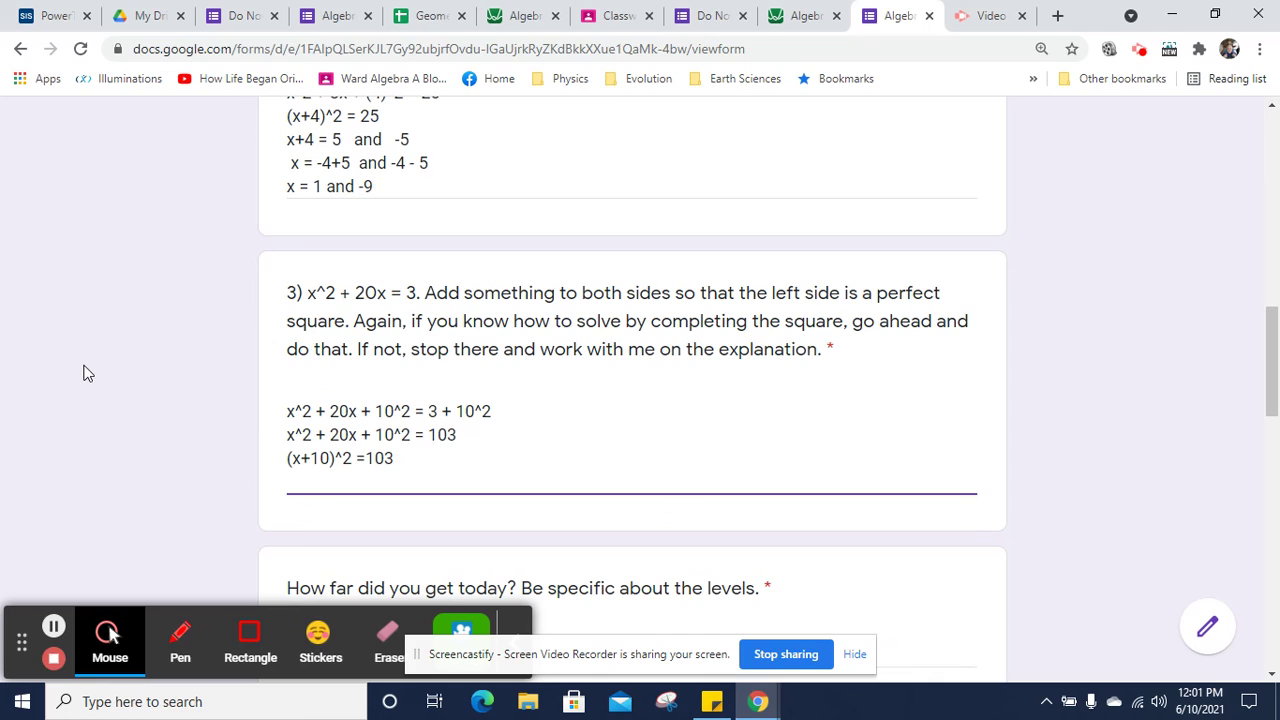
pyautogui.write('x+10 = sqrt103')
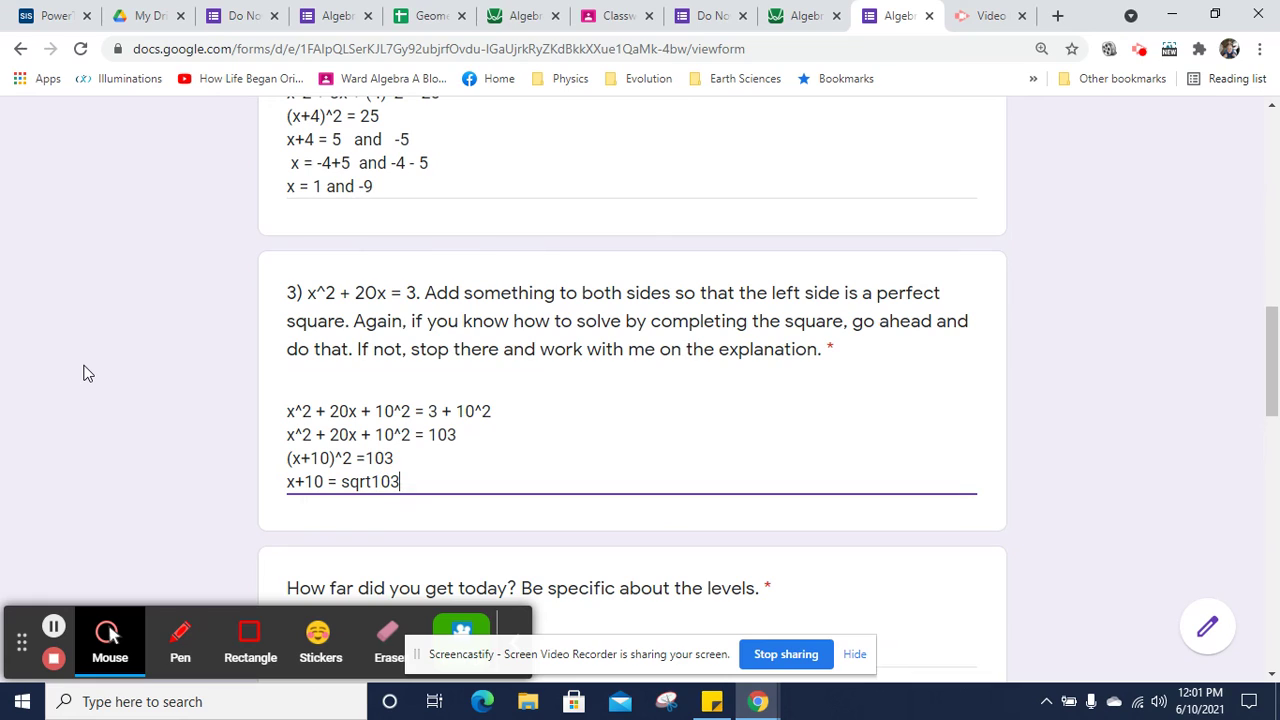
pyautogui.press('Left')
pyautogui.press('Left')
pyautogui.write('+')
pyautogui.press('End')
pyautogui.write('and ')
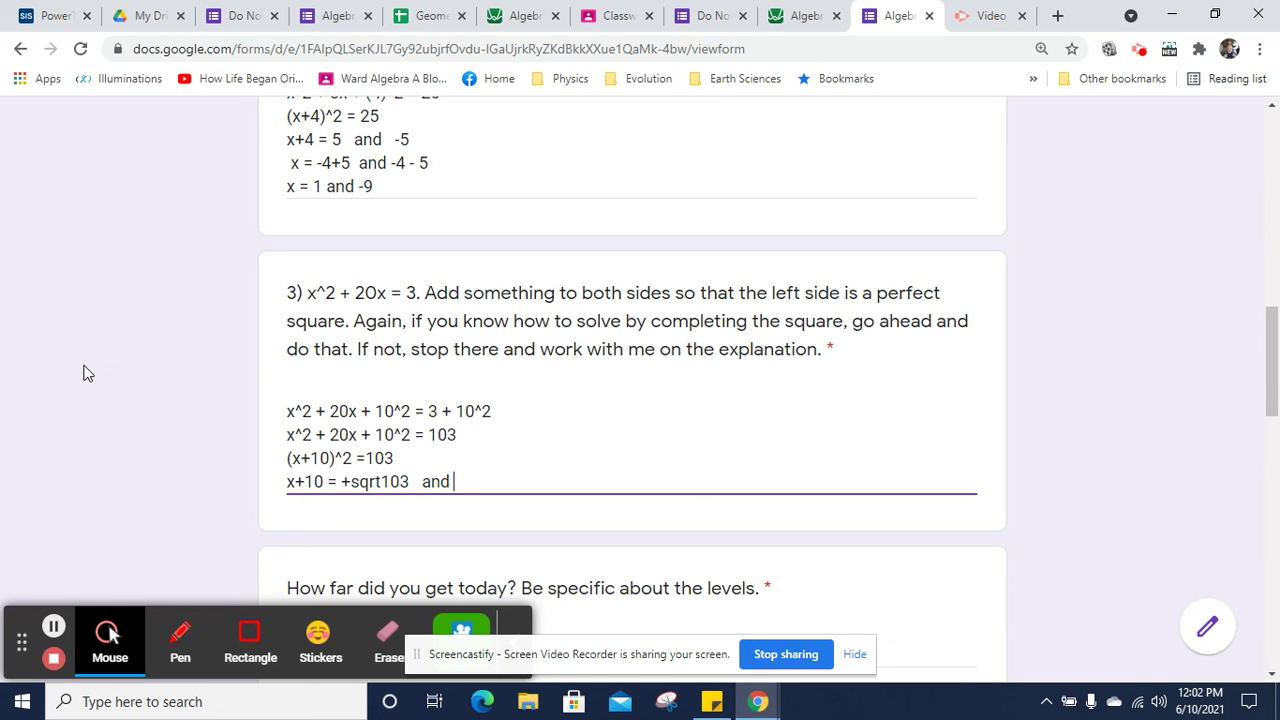
pyautogui.write('-sqrt103')
# Step: Add the line x = -10+sqrt103 and -10-sqrt103
pyautogui.press('Return')
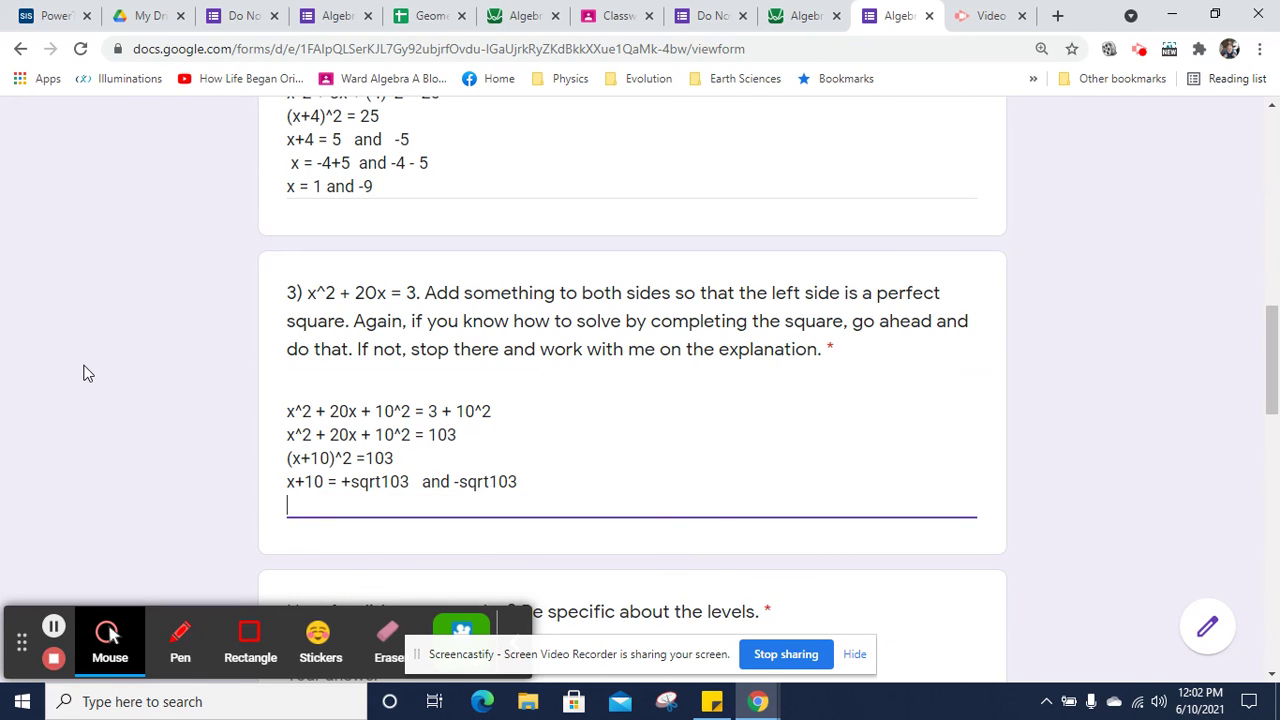
pyautogui.write('x = -10+sqrt103   and -sqrt10')
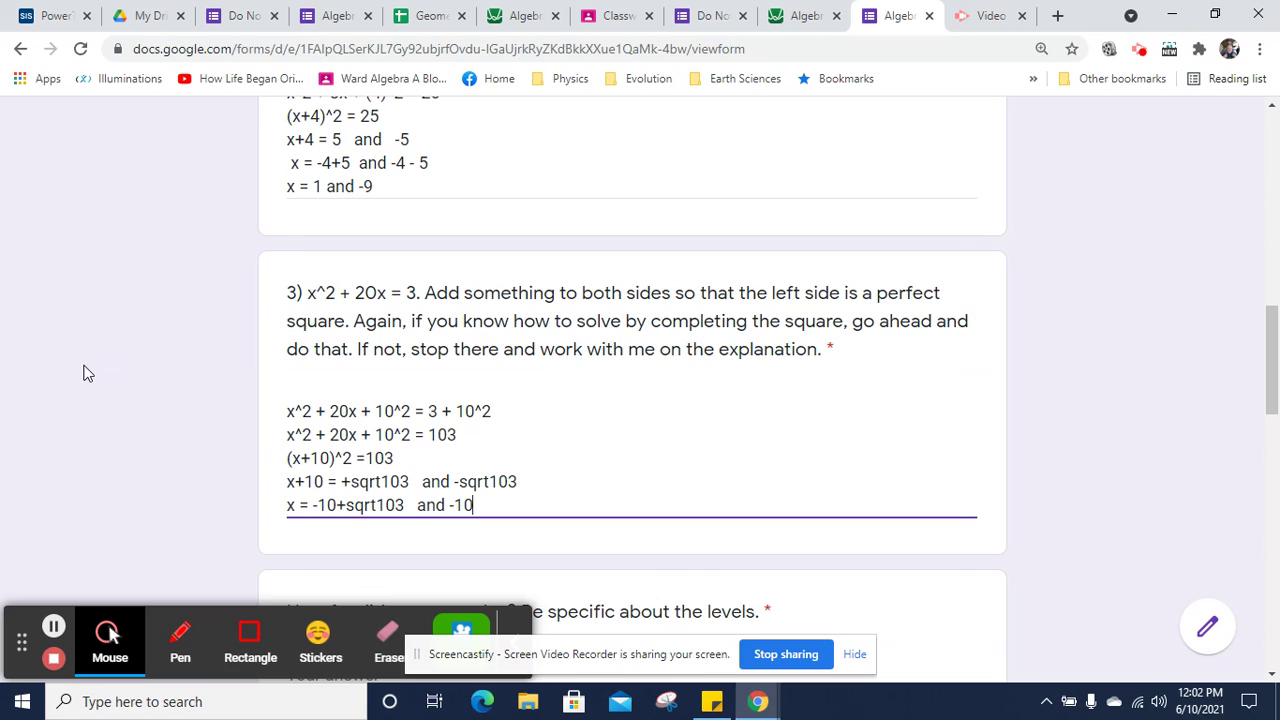
pyautogui.write('3 x = -10+sqrt103')
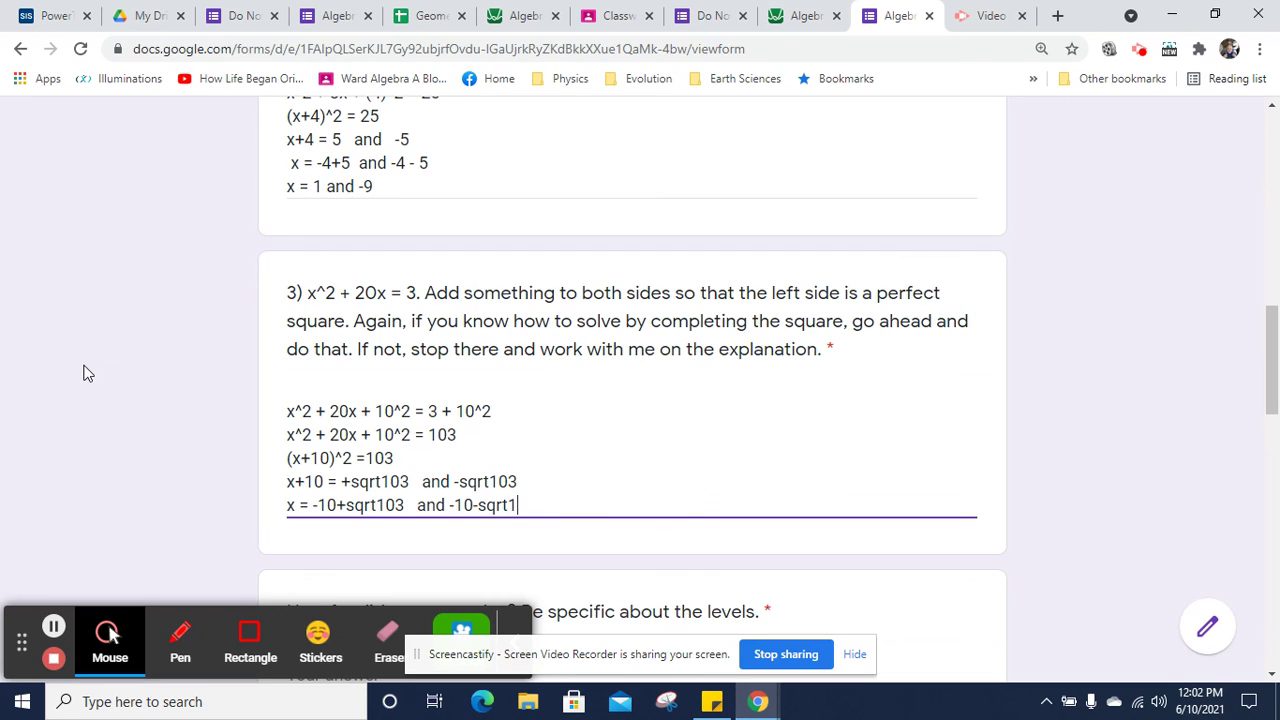